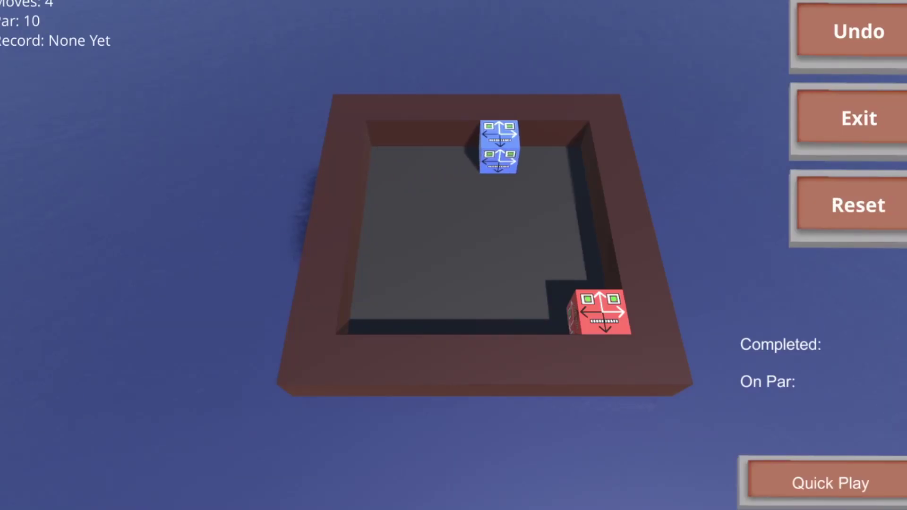
# Move the blue cube two cells right and four cells down onto the red cube in the corner.
pyautogui.press('Right')
pyautogui.press('Right')
pyautogui.press('Down')
pyautogui.press('Down')
pyautogui.press('Down')
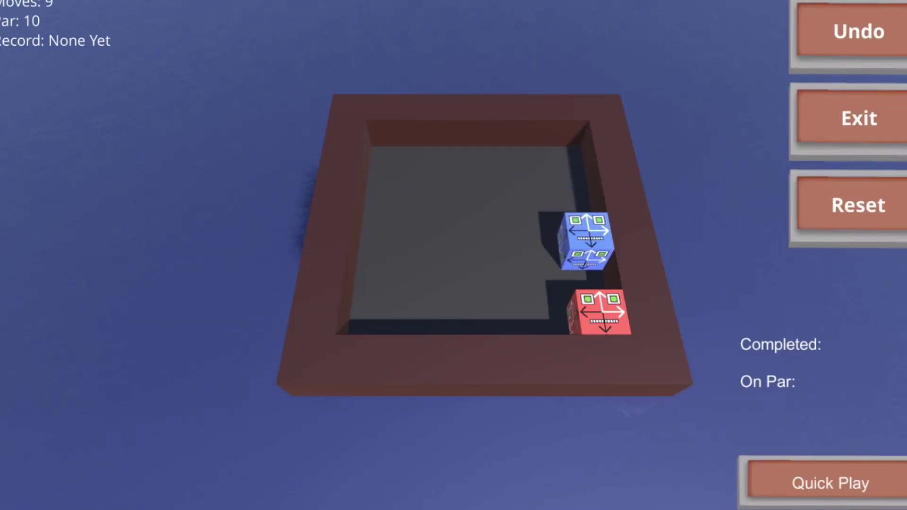
pyautogui.press('Down')
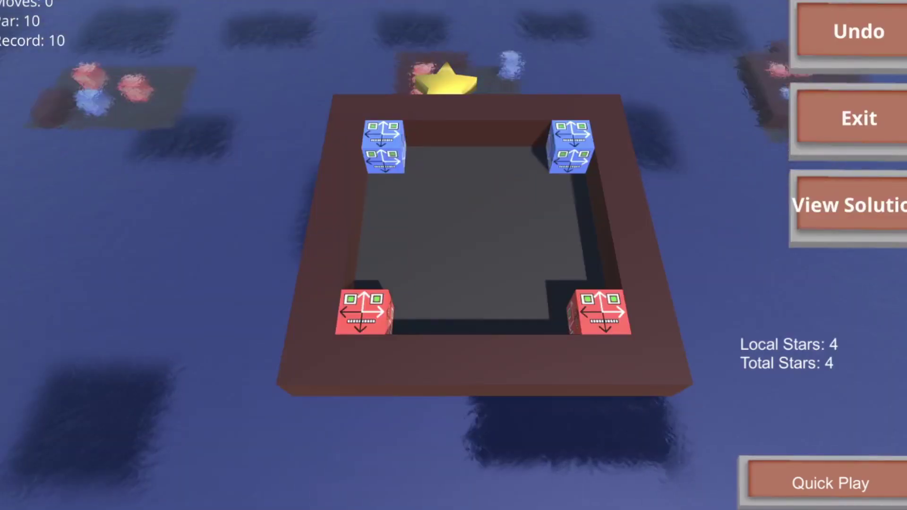
# Replay the square walled level, moving the cubes five cells right and five cells down into one corner.
pyautogui.press('Right')
pyautogui.press('Right')
pyautogui.press('Right')
pyautogui.press('Right')
pyautogui.press('Right')
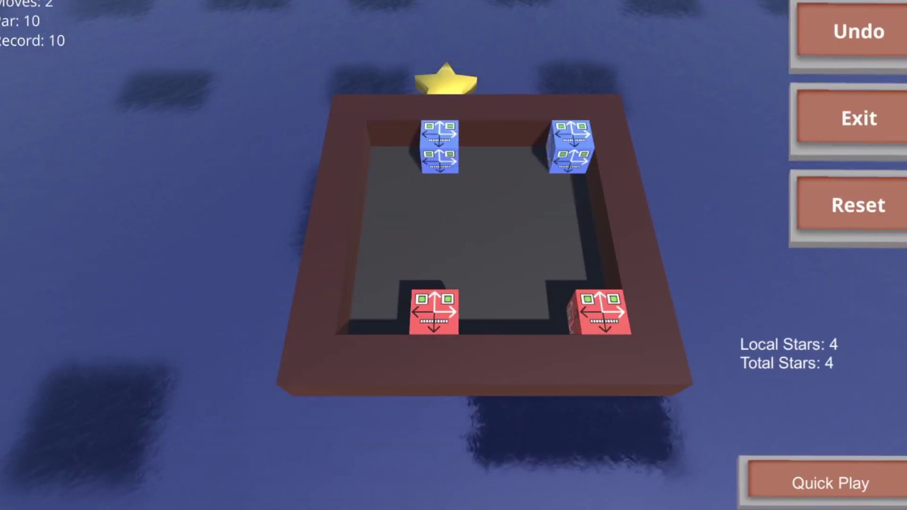
pyautogui.press('Down')
pyautogui.press('Down')
pyautogui.press('Down')
pyautogui.press('Down')
pyautogui.press('Down')
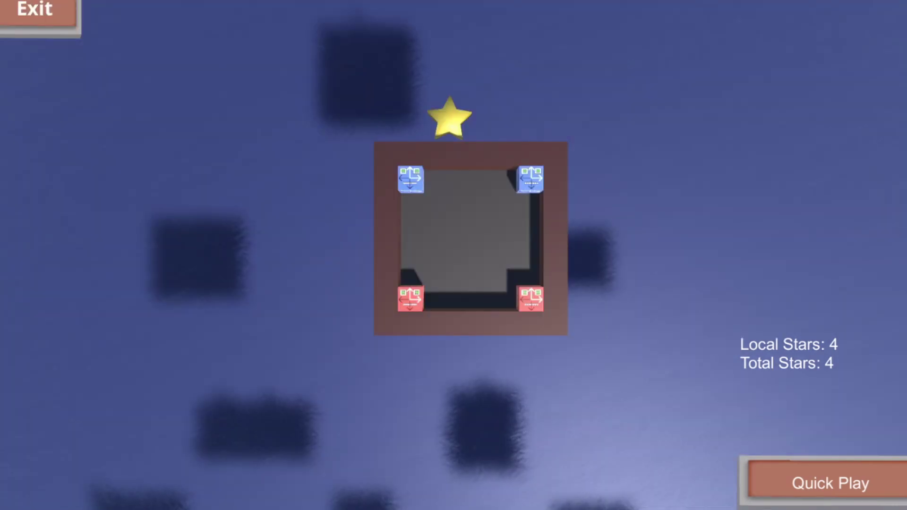
# Open the level above the starred one and solve it by moving the cubes down, left, up, down and left.
pyautogui.press('Up')
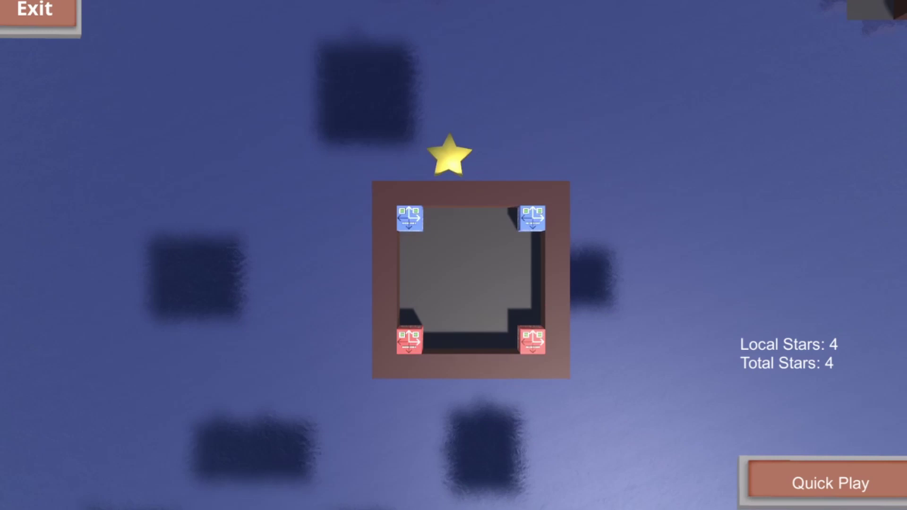
pyautogui.press('Return')
pyautogui.press('Down')
pyautogui.press('Down')
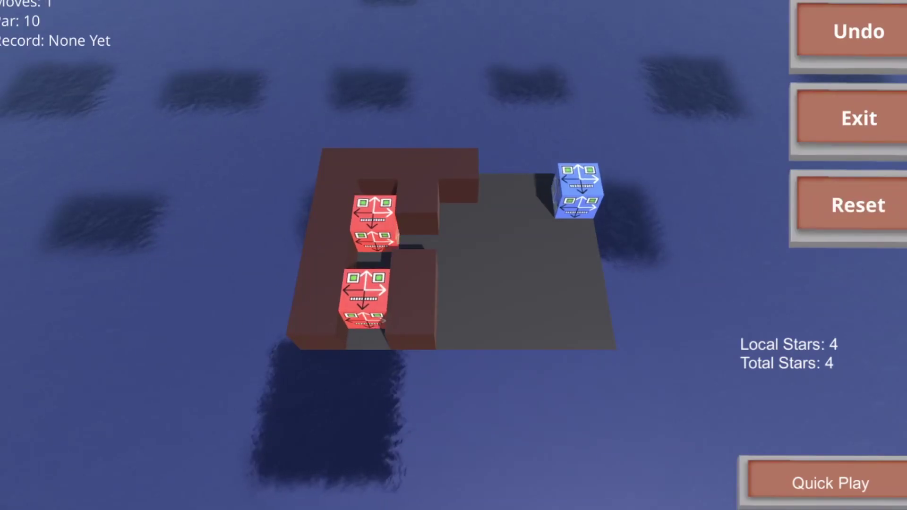
pyautogui.press('Left')
pyautogui.press('Left')
pyautogui.press('Up')
pyautogui.press('Up')
pyautogui.press('Up')
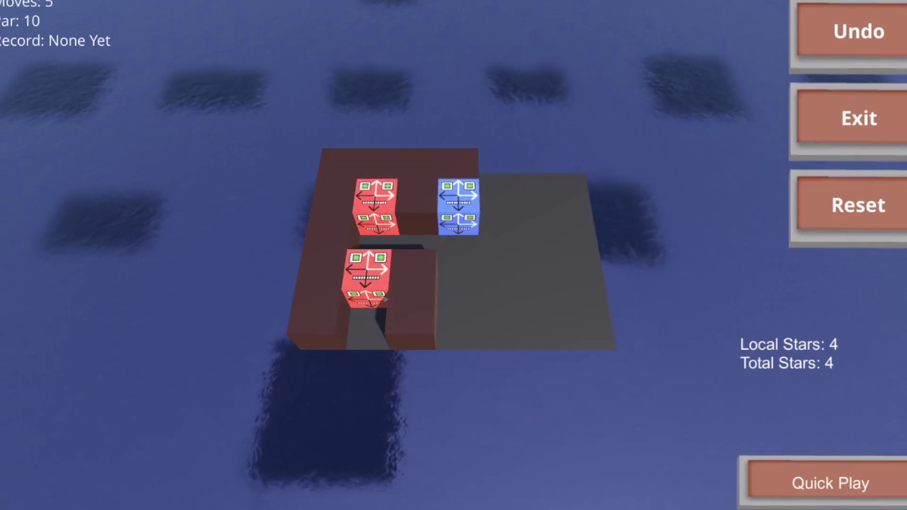
pyautogui.press('Down')
pyautogui.press('Left')
pyautogui.press('Left')
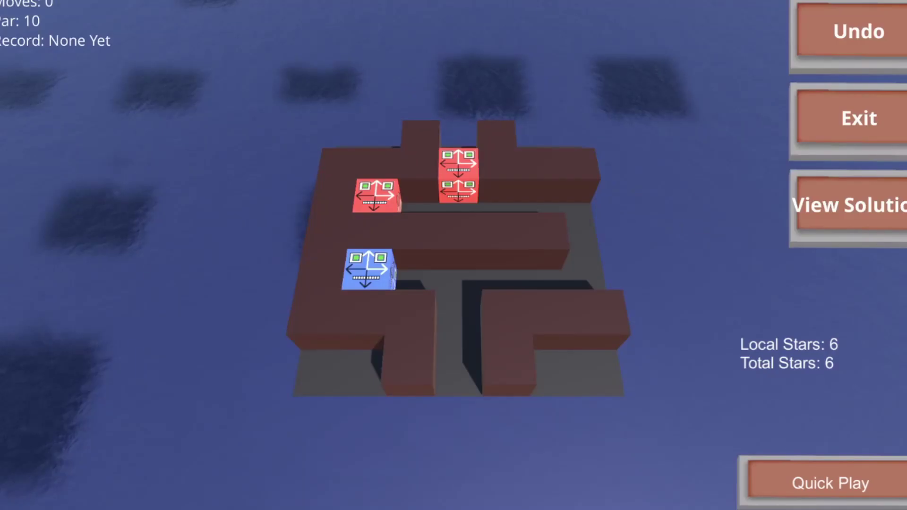
# Solve the level with parallel wall corridors by moving the cubes down, left, right past the middle wall, and up.
pyautogui.press('Down')
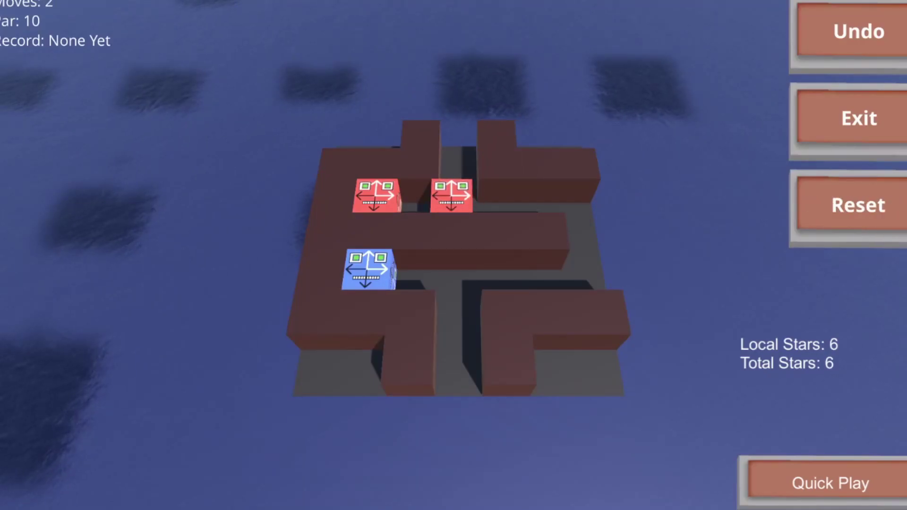
pyautogui.press('Left')
pyautogui.press('Right')
pyautogui.press('Right')
pyautogui.press('Right')
pyautogui.press('Right')
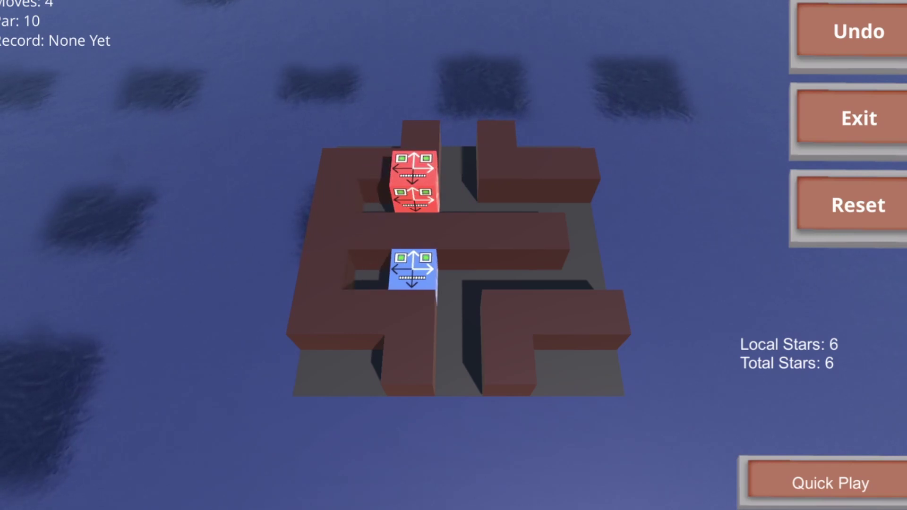
pyautogui.press('Right')
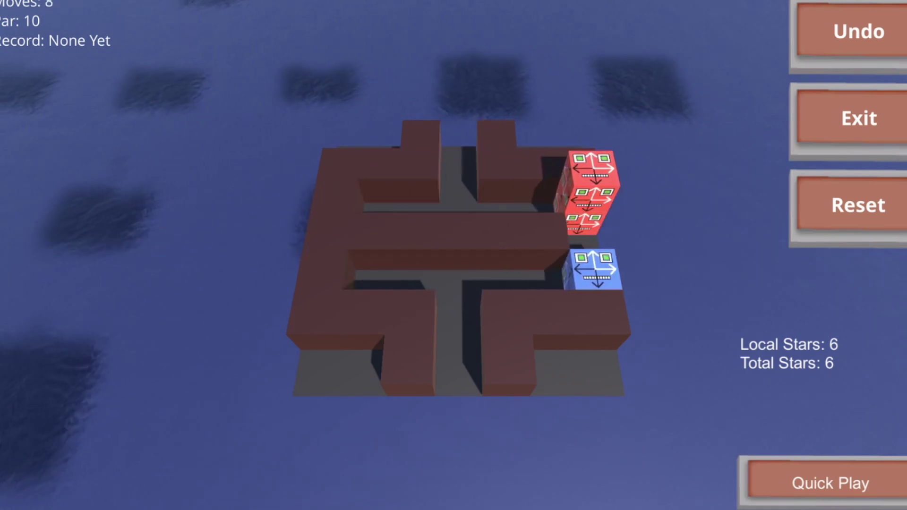
pyautogui.press('Up')
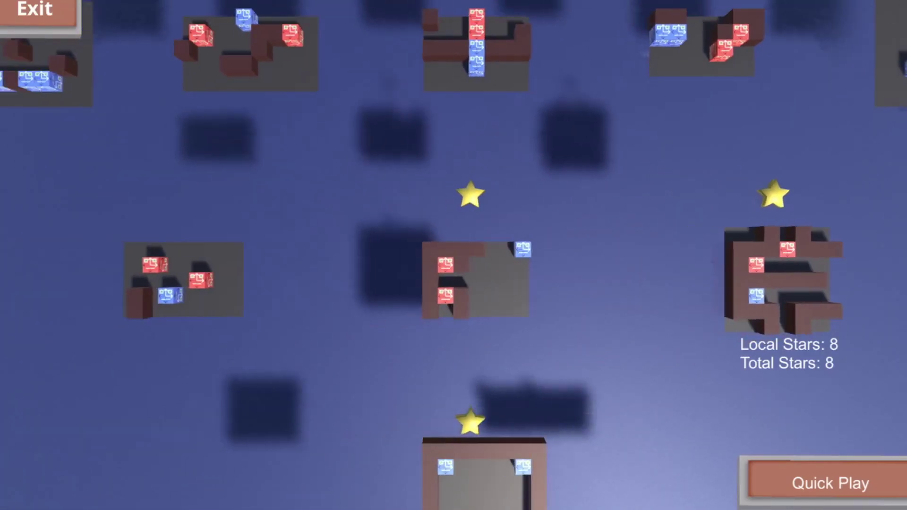
# Open the par 15 level to the left on the map and pack its three cubes against the wall block.
pyautogui.press('Left')
pyautogui.press('Return')
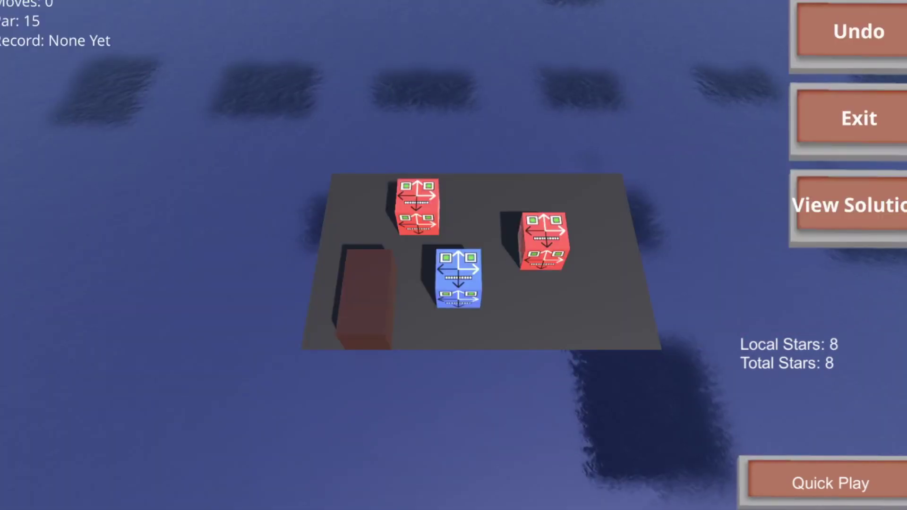
pyautogui.press('Up')
pyautogui.press('Up')
pyautogui.press('Left')
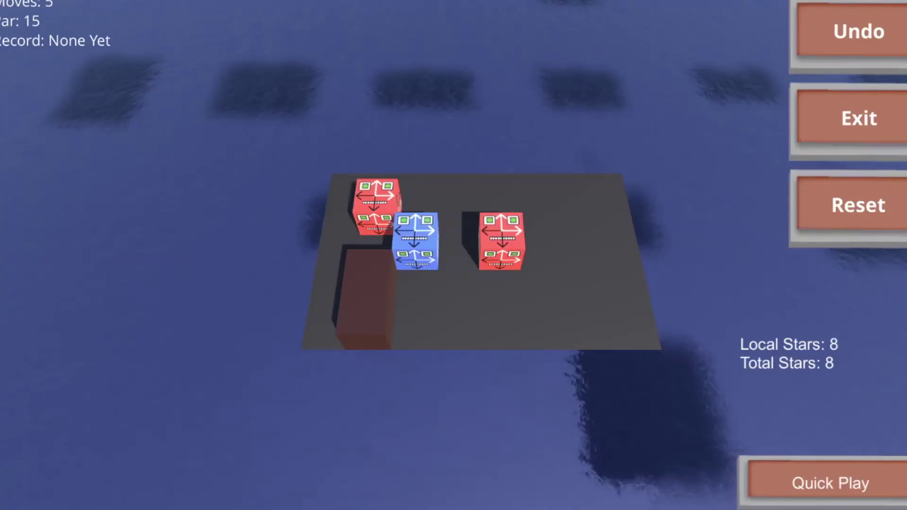
pyautogui.press('Right')
pyautogui.press('Down')
pyautogui.press('Down')
pyautogui.press('Left')
pyautogui.press('Left')
pyautogui.press('Left')
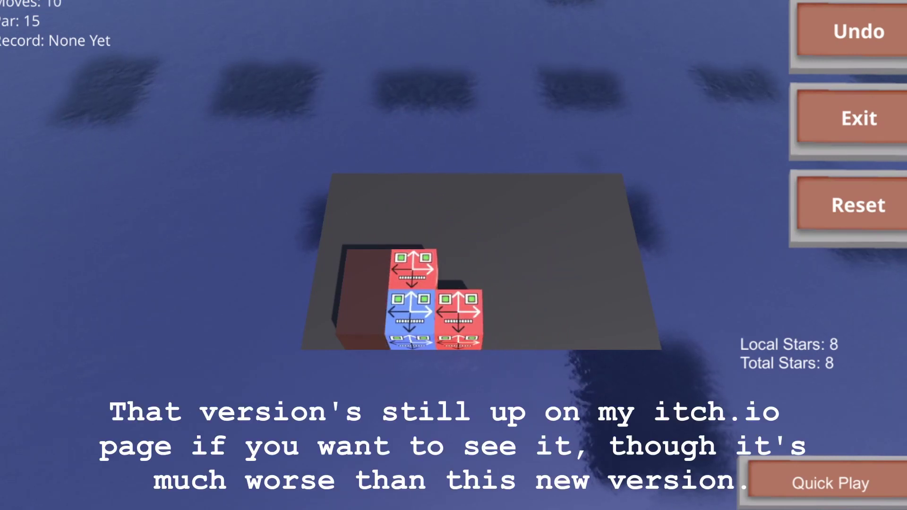
# Move the packed cubes up and left so they stack together behind the wall block.
pyautogui.press('Up')
pyautogui.press('Up')
pyautogui.press('Left')
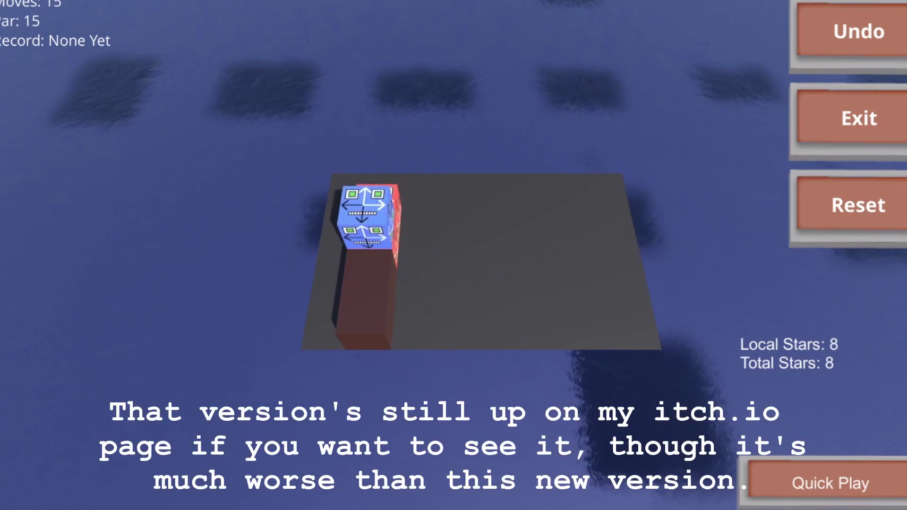
pyautogui.press('Up')
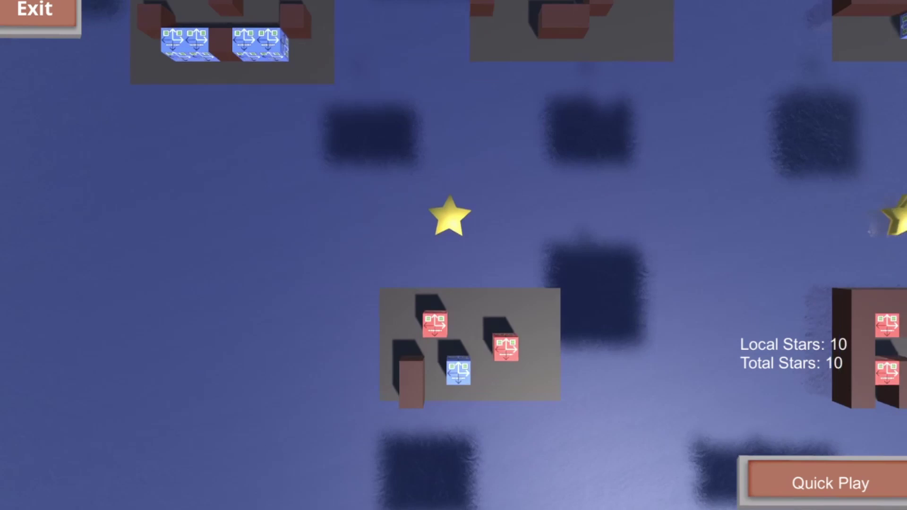
# Open the par 11 level with four blue cubes and move the blue cubes up onto the red cubes.
pyautogui.press('Right')
pyautogui.press('Left')
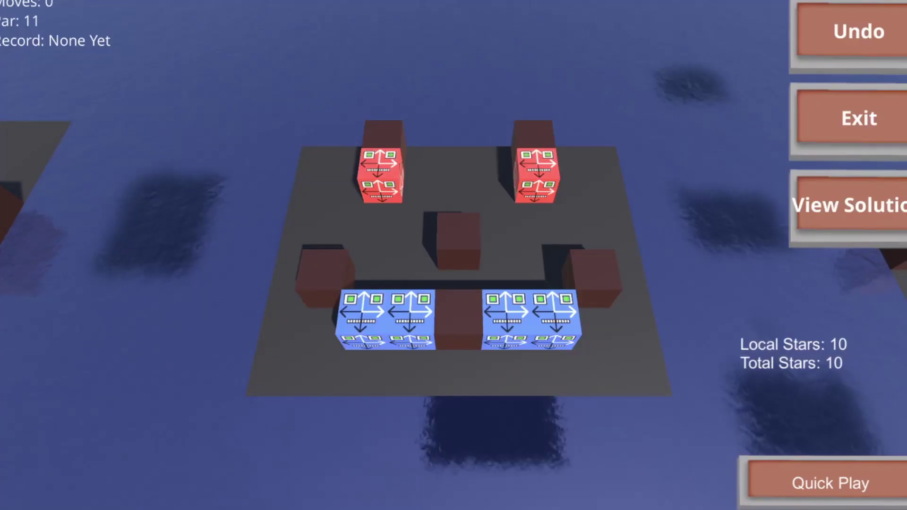
pyautogui.press('Up')
pyautogui.press('Up')
pyautogui.press('Up')
pyautogui.press('Up')
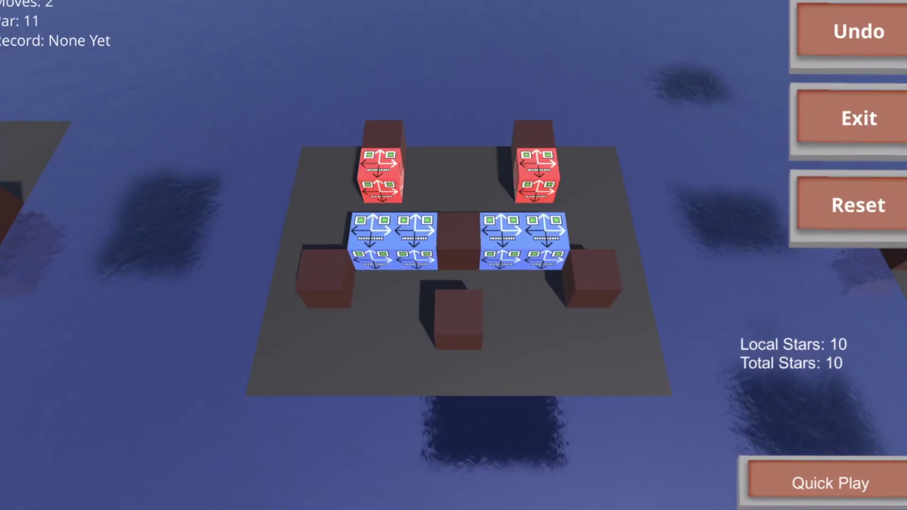
# Move the blue and red stacks three cells down and then left to bring them together.
pyautogui.press('Down')
pyautogui.press('Down')
pyautogui.press('Down')
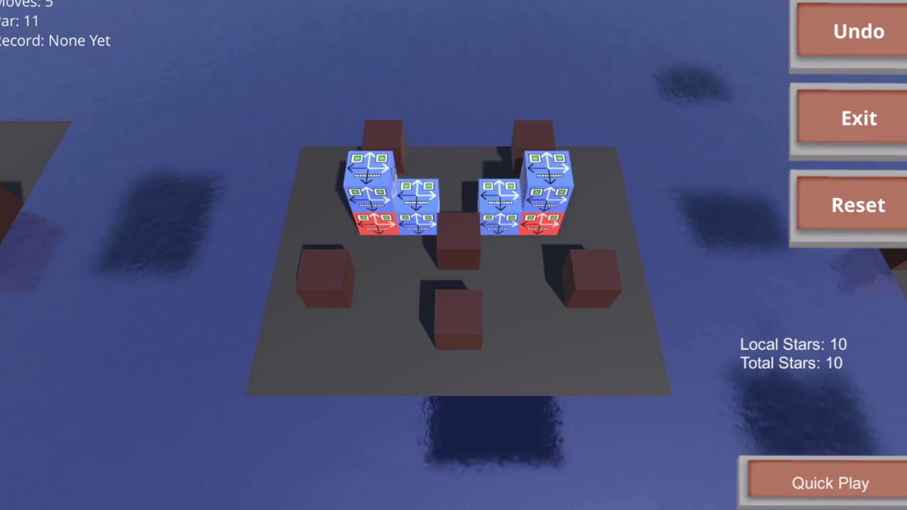
pyautogui.press('Left')
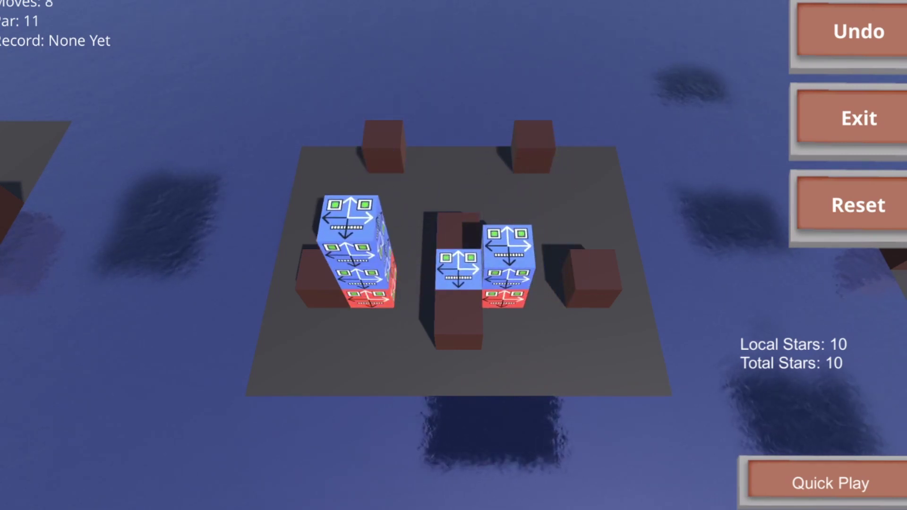
pyautogui.press('Left')
pyautogui.press('Left')
pyautogui.press('Left')
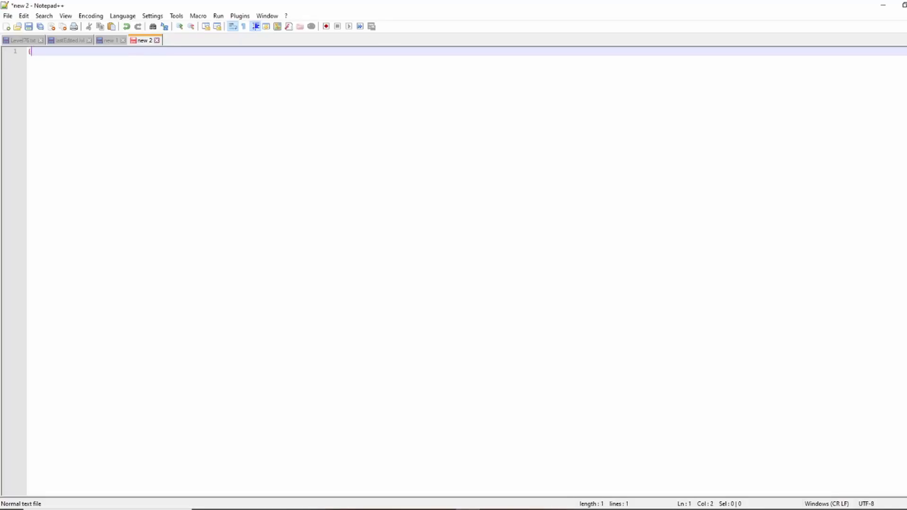
# In the new Notepad++ file, add "par":10 and an empty finders array inside the braces.
pyautogui.press('Return')
pyautogui.write('"par":10,')
pyautogui.press('Return')
pyautogui.write('finders:[]')
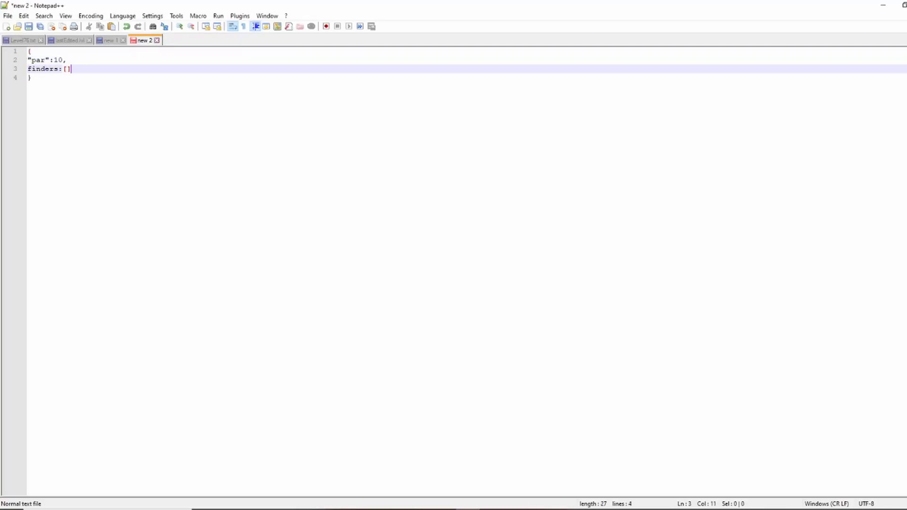
pyautogui.press('Left')
pyautogui.press('Return')
pyautogui.press('Return')
pyautogui.press('Right')
pyautogui.write(',')
# Add empty walls and floor arrays below the finders array, each opened onto separate lines.
pyautogui.press('Return')
pyautogui.press('Left')
pyautogui.press('Return')
pyautogui.press('Return')
pyautogui.press('End')
pyautogui.write(',')
pyautogui.press('Return')
pyautogui.write('floor:[]')
pyautogui.press('Left')
pyautogui.press('Return')
pyautogui.press('Return')
pyautogui.press('End')
pyautogui.press('Return')
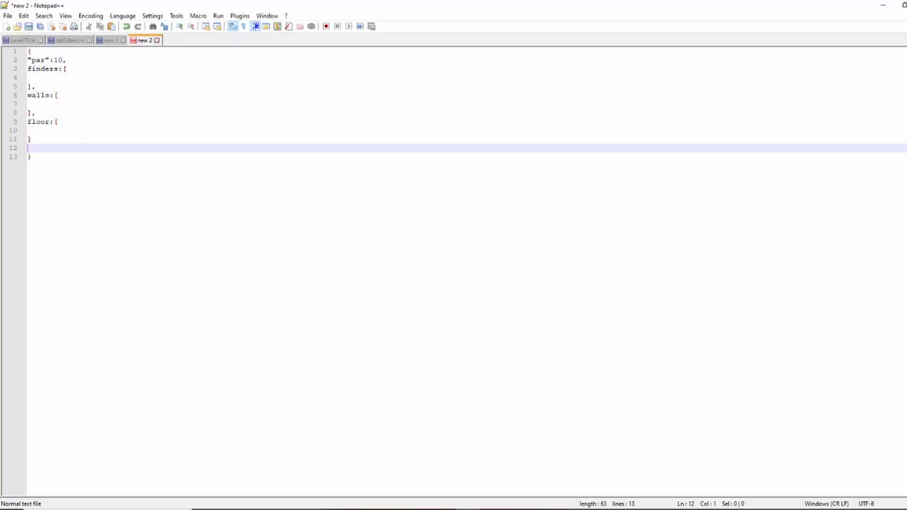
# Add an empty objects array and a levelTitle entry with the value "test" below the floor array.
pyautogui.write('objects:[  ]')
pyautogui.press('Left')
pyautogui.press('Return')
pyautogui.press('Return')
pyautogui.press('End')
pyautogui.write(',')
pyautogui.press('Return')
pyautogui.write('leve')
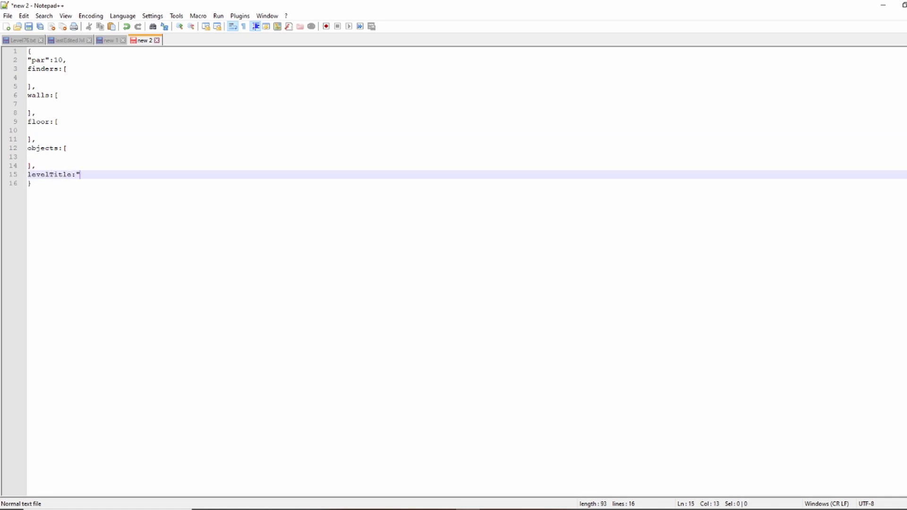
pyautogui.write('"')
# Enclose the objects and floor keys in double quotes.
pyautogui.press('Up')
pyautogui.press('Up')
pyautogui.press('Up')
pyautogui.press('Left')
pyautogui.hotkey('shift', "'")
pyautogui.press('End')
pyautogui.press('Left')
pyautogui.press('Left')
pyautogui.write('"')
pyautogui.press('Up')
pyautogui.press('Up')
pyautogui.press('Up')
pyautogui.press('Left')
pyautogui.press('Left')
pyautogui.hotkey('shift', "'")
pyautogui.press('Home')
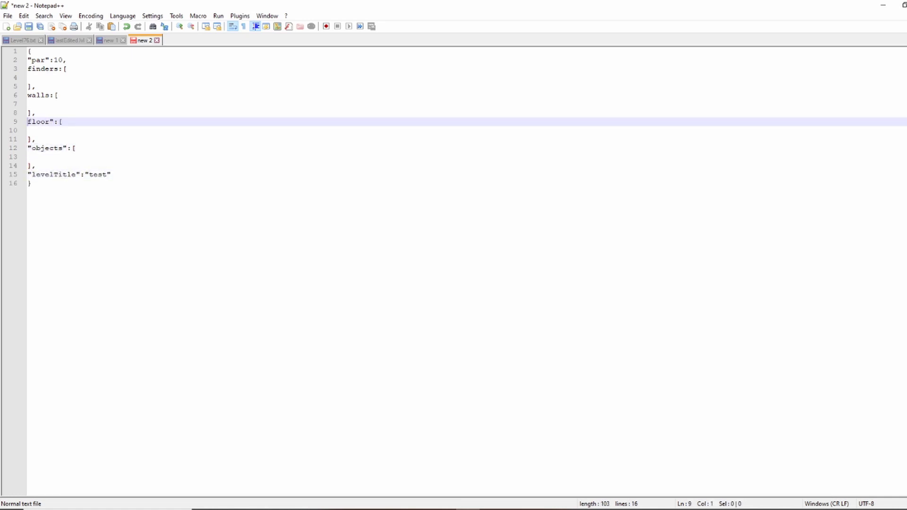
pyautogui.write('"')
# Enclose the walls and finders keys in double quotes.
pyautogui.press('Up')
pyautogui.press('Up')
pyautogui.press('Up')
pyautogui.press('Left')
pyautogui.hotkey('shift', "'")
pyautogui.press('End')
pyautogui.press('Left')
pyautogui.press('Left')
pyautogui.hotkey('shift', "'")
pyautogui.press('Up')
pyautogui.press('Up')
pyautogui.press('Up')
pyautogui.hotkey('shift', "'")
pyautogui.press('Home')
pyautogui.write('"')
# Insert an object in the finders array containing the property "color":0.
pyautogui.press('Down')
pyautogui.write('{}')
pyautogui.press('Left')
pyautogui.press('Return')
pyautogui.press('Return')
pyautogui.press('Up')
pyautogui.press('Tab')
pyautogui.write('"color":0,')
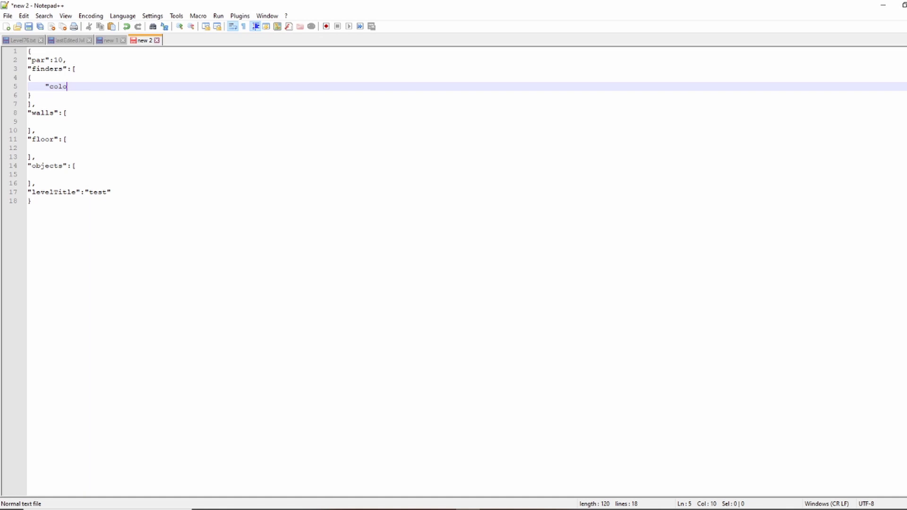
# Start another property line below color and indent the whole finder object one level.
pyautogui.press('Return')
pyautogui.write('"')
pyautogui.press('Down')
pyautogui.press('End')
pyautogui.hotkey('shift', 'Up')
pyautogui.hotkey('shift', 'Up')
pyautogui.hotkey('shift', 'Up')
pyautogui.press('Tab')
# Add a "movement" object with "x":1 and "y":1 to the finder, followed by a comma and a new line.
pyautogui.press('Down')
pyautogui.press('Down')
pyautogui.press('End')
pyautogui.write('movement":{')
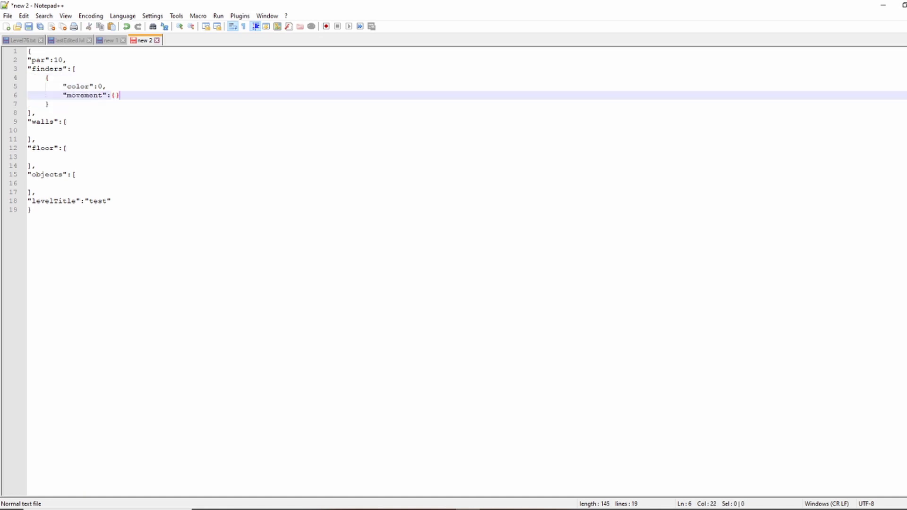
pyautogui.press('Return')
pyautogui.write('"x":1,')
pyautogui.press('Return')
pyautogui.write('"y":1')
pyautogui.press('Down')
pyautogui.press('End')
pyautogui.write(',')
pyautogui.press('Return')
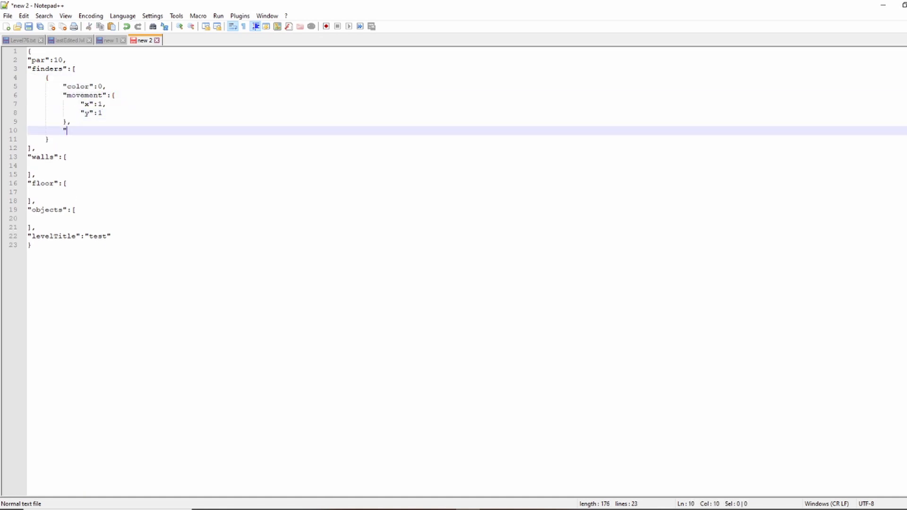
# Remove the unfinished property line and the trailing comma after the first finder's movement object.
pyautogui.press('BackSpace')
pyautogui.press('BackSpace')
pyautogui.press('BackSpace')
pyautogui.press('BackSpace')
pyautogui.press('BackSpace')
# Add a second object to the finders array, with its opening brace on its own line and the property "color":1.
pyautogui.press('Down')
pyautogui.press('End')
pyautogui.write(',{')
pyautogui.press('Return')
pyautogui.write('"color"')
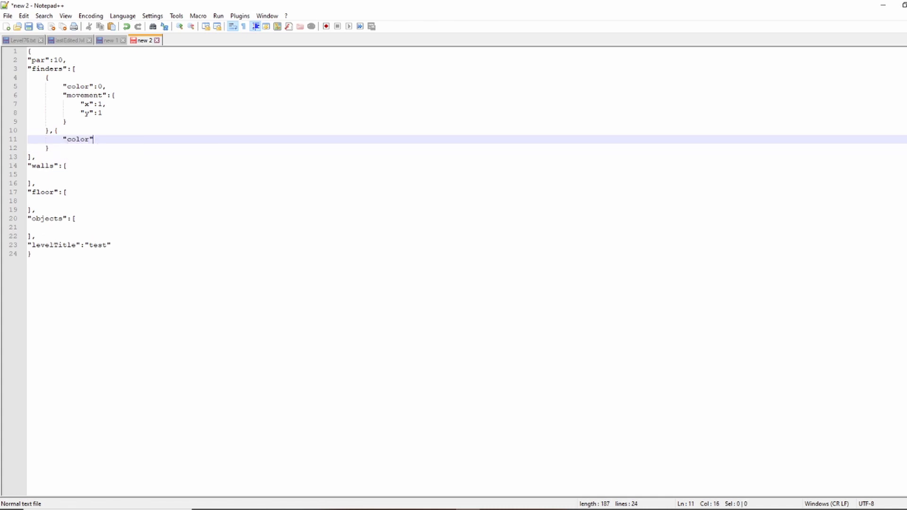
pyautogui.press('Up')
pyautogui.press('Left')
pyautogui.press('Return')
pyautogui.press('Down')
pyautogui.press('End')
pyautogui.write(':1,')
# Add a "movement" object with "x":-1 and "y":-1 to the second finder.
pyautogui.press('Return')
pyautogui.write('"movement":{')
pyautogui.press('Return')
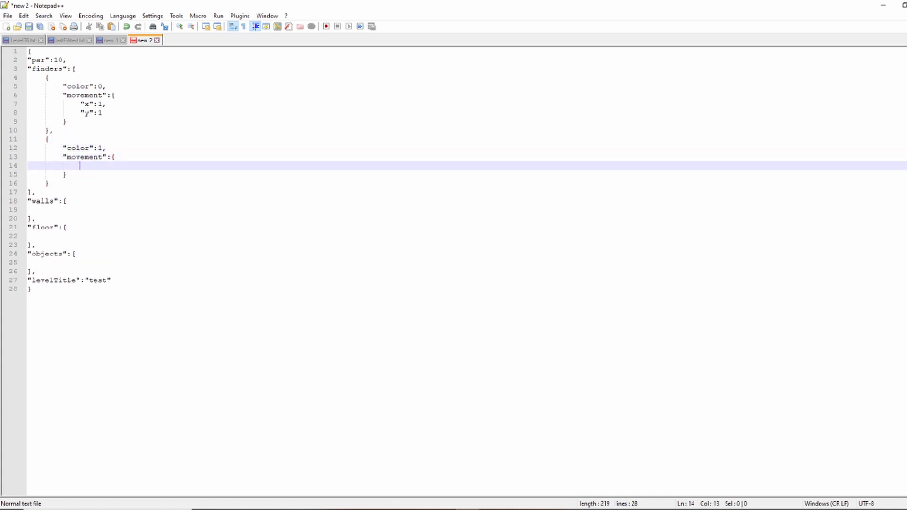
pyautogui.write('"x":-1,')
pyautogui.press('Return')
pyautogui.write('"y":-1')
pyautogui.press('Down')
pyautogui.press('Down')
pyautogui.press('Down')
pyautogui.press('Down')
pyautogui.press('Down')
pyautogui.press('Tab')
# Add a "pos" object with "x":0 and "y":0 after the movement object of the first finder.
pyautogui.click(67, 121)
pyautogui.write(',')
pyautogui.press('Return')
pyautogui.write('"pos"')
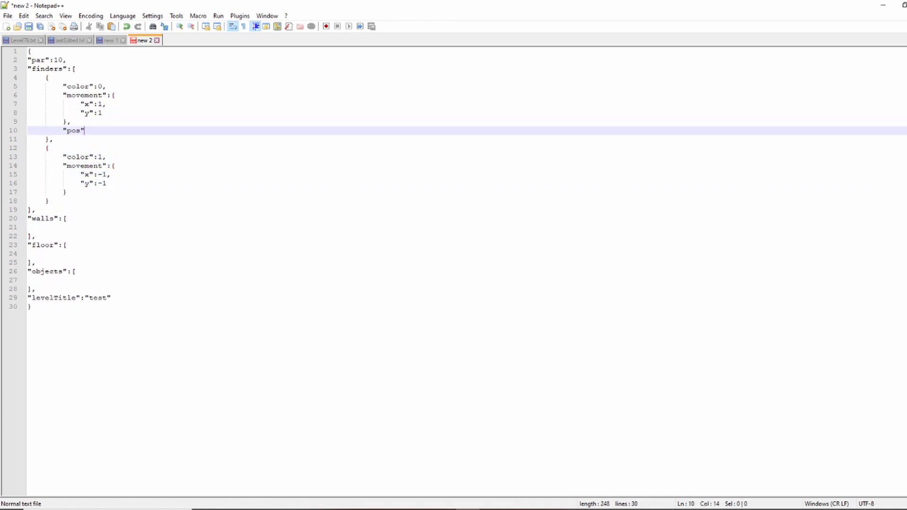
pyautogui.write(':{')
pyautogui.press('Return')
pyautogui.press('Return')
pyautogui.write('}')
pyautogui.press('Up')
pyautogui.press('Tab')
pyautogui.write('"x":0, "y":0')
# Add a "pos" object with "x":1 and "y":0 after the movement object of the second finder.
pyautogui.click(67, 218)
pyautogui.write(', "pos":{')
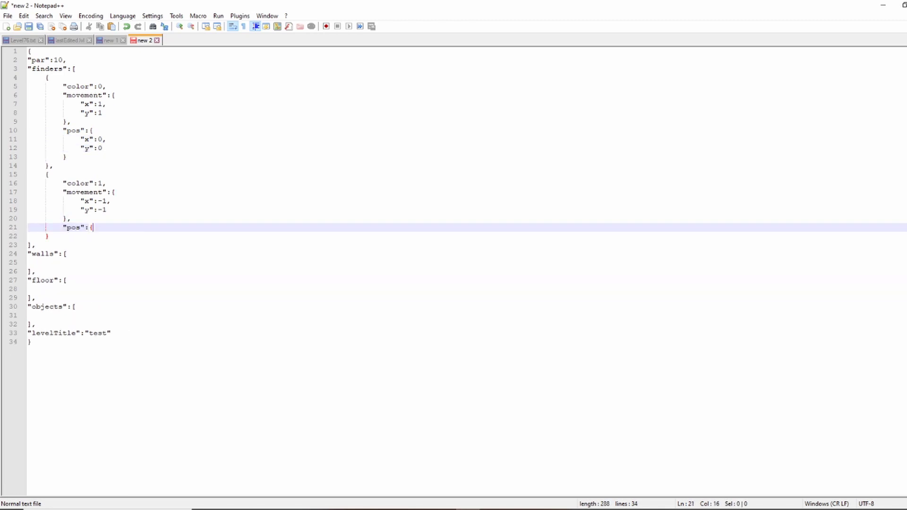
pyautogui.press('Return')
pyautogui.write('"x":0,')
pyautogui.press('Return')
pyautogui.write('"y":0')
pyautogui.press('Up')
pyautogui.press('BackSpace')
pyautogui.write('1')
# Insert an object in the walls array containing the property "color":-1.
pyautogui.press('Down')
pyautogui.press('Down')
pyautogui.press('Down')
pyautogui.press('Down')
pyautogui.press('Down')
pyautogui.press('Down')
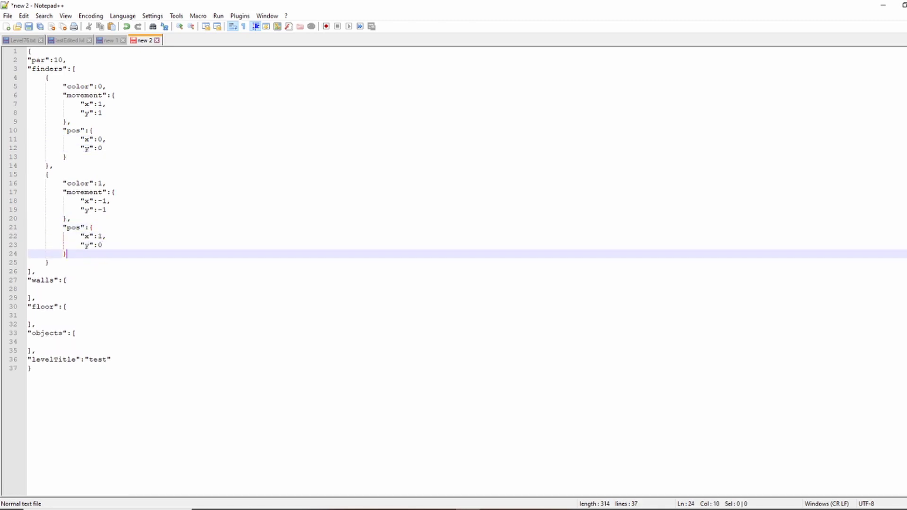
pyautogui.write('{')
pyautogui.press('Return')
pyautogui.write('"color":-1,')
# Give the first wall a "size" object with "x":1 and "y":1, followed by "pushable":true.
pyautogui.press('Return')
pyautogui.write('"size":{')
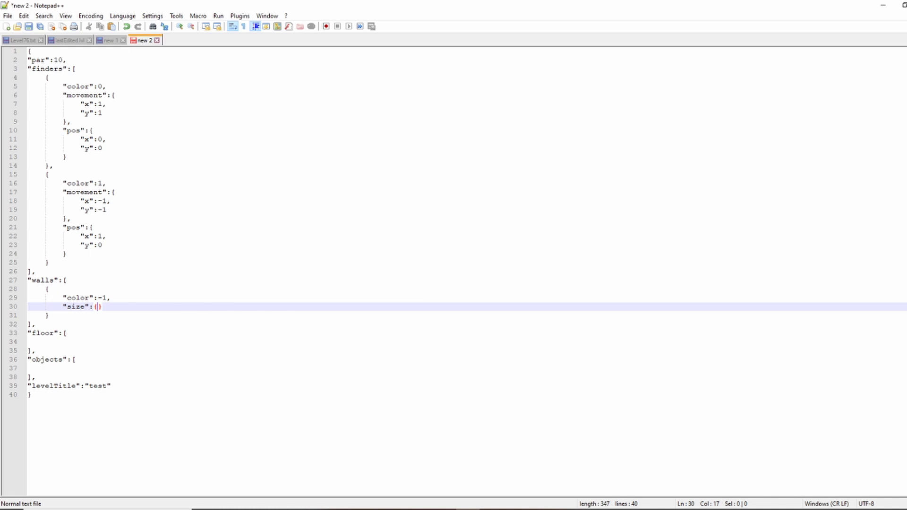
pyautogui.press('Return')
pyautogui.write('"x":1,')
pyautogui.press('Return')
pyautogui.write('"y":1')
pyautogui.press('Return')
pyautogui.write('},')
pyautogui.press('Return')
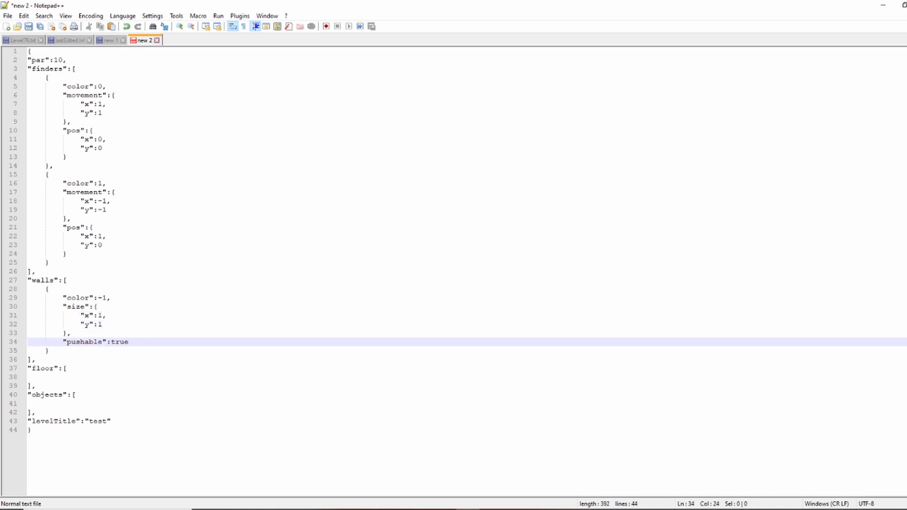
# Add a second object to the walls array with the property "color":0.
pyautogui.press('Down')
pyautogui.write(',')
pyautogui.press('Return')
pyautogui.write('{')
pyautogui.press('Return')
pyautogui.write('"color":-1')
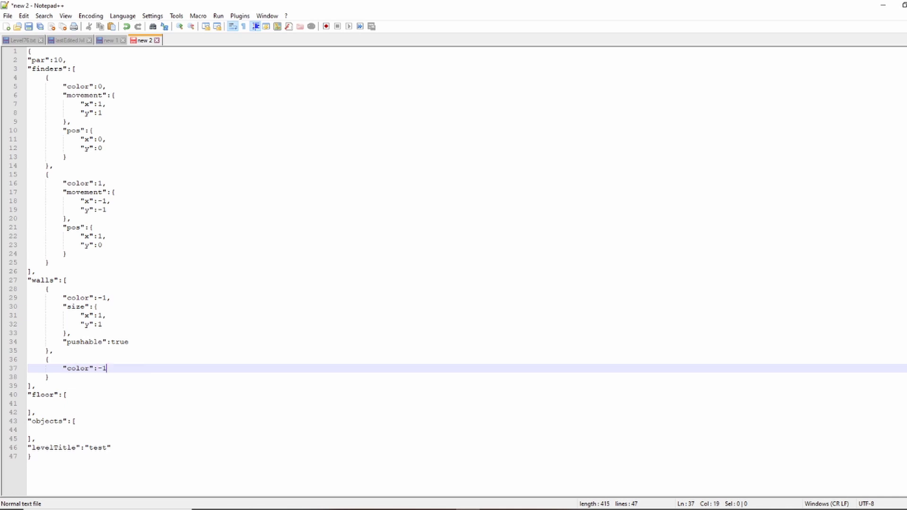
pyautogui.press('BackSpace')
pyautogui.press('BackSpace')
pyautogui.write('0')
# Insert a "pos" object with "x":2 and "y":1 between size and pushable in the first wall.
pyautogui.press('Up')
pyautogui.press('Up')
pyautogui.press('Up')
pyautogui.press('Up')
pyautogui.press('Down')
pyautogui.press('Down')
pyautogui.press('Down')
pyautogui.press('Up')
pyautogui.press('Up')
pyautogui.press('Up')
pyautogui.press('Return')
pyautogui.write('"pos":{')
pyautogui.press('Return')
pyautogui.write('"x":')
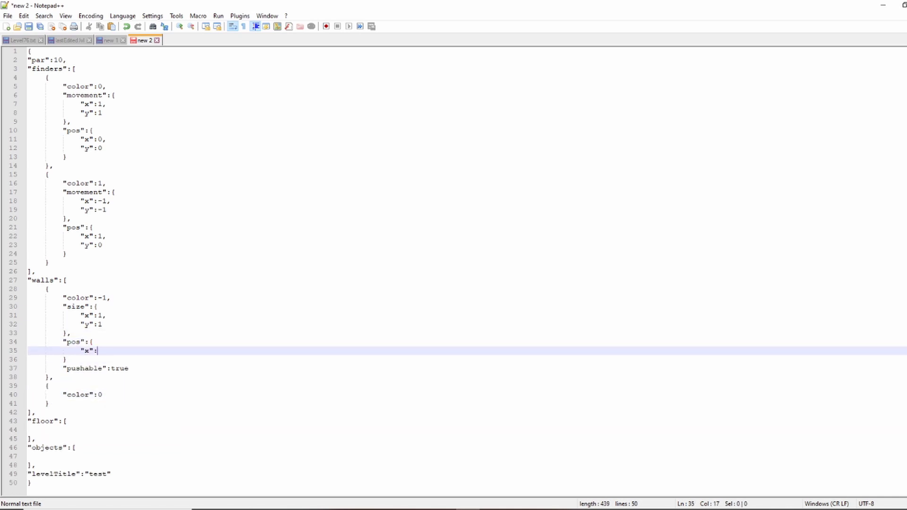
pyautogui.write('2,')
pyautogui.press('Return')
pyautogui.write('"y":2')
pyautogui.press('BackSpace')
pyautogui.write('1')
# Add a "size" object with "x":-1 and "y":1 after the color of the second wall.
pyautogui.press('Down')
pyautogui.press('Down')
pyautogui.press('Down')
pyautogui.press('Down')
pyautogui.press('Down')
pyautogui.write(', "size":{')
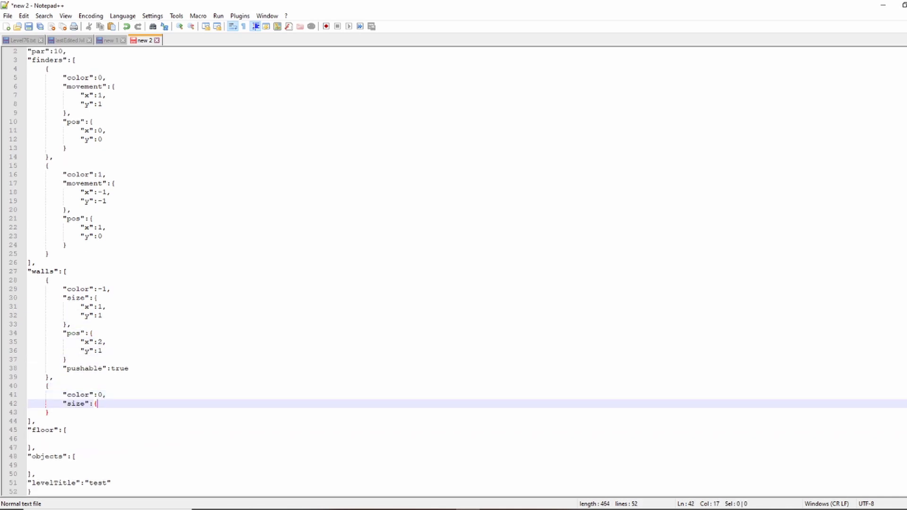
pyautogui.press('Return')
pyautogui.write('"x":-1, "y":1')
pyautogui.press('Return')
pyautogui.hotkey('ctrl', 'z')
# Add an empty "pos" object after the size object of the second wall, with an indented line inside its braces.
pyautogui.press('Down')
pyautogui.write(',')
pyautogui.press('Return')
pyautogui.write('"pos":{')
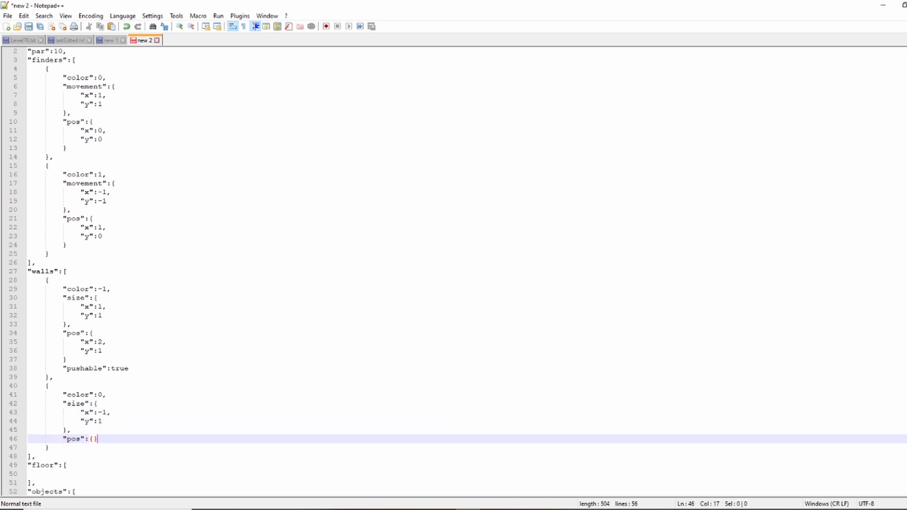
pyautogui.press('Return')
pyautogui.press('Return')
pyautogui.press('Up')
pyautogui.press('Tab')
# Copy the "x":-1 and "y":1 lines from the second wall's size object into its pos object.
pyautogui.press('Up')
pyautogui.press('Up')
pyautogui.press('Up')
pyautogui.press('End')
pyautogui.hotkey('shift', 'Up')
pyautogui.hotkey('shift', 'Home')
pyautogui.hotkey('ctrl', 'c')
pyautogui.press('Down')
pyautogui.press('Down')
pyautogui.press('Down')
pyautogui.press('Down')
pyautogui.hotkey('ctrl', 'v')
# Change the second wall's size to "x":2 and "y":2.
pyautogui.press('Up')
pyautogui.press('Up')
pyautogui.press('Up')
pyautogui.press('Up')
pyautogui.press('Up')
pyautogui.press('Delete')
pyautogui.press('BackSpace')
pyautogui.write('2')
pyautogui.press('Down')
pyautogui.press('BackSpace')
pyautogui.write('2')
# Add the property "pushable":false after the pos object of the second wall.
pyautogui.scroll(-3, 466, 272)
pyautogui.click(67, 394)
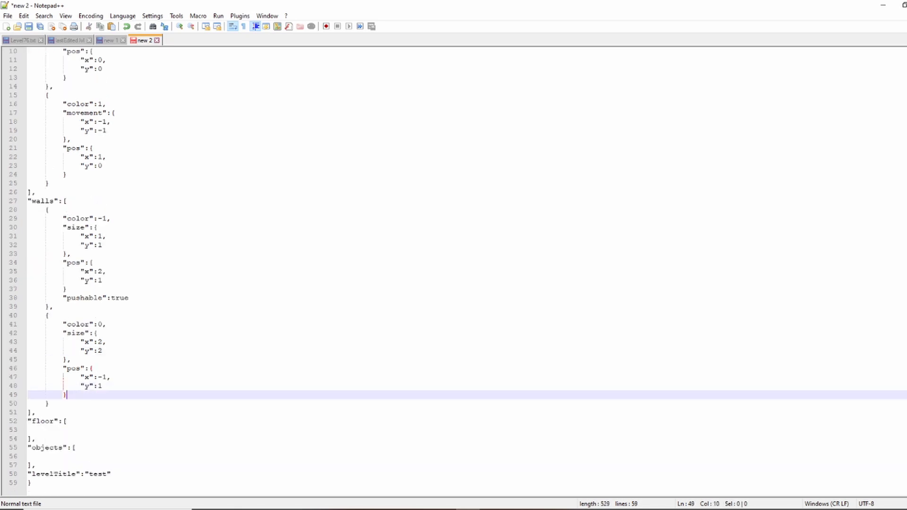
pyautogui.write(', "pushable":false')
# Insert an object in the floor array containing the property "color":-1.
pyautogui.press('Down')
pyautogui.press('Down')
pyautogui.press('Down')
pyautogui.press('Down')
pyautogui.write('{')
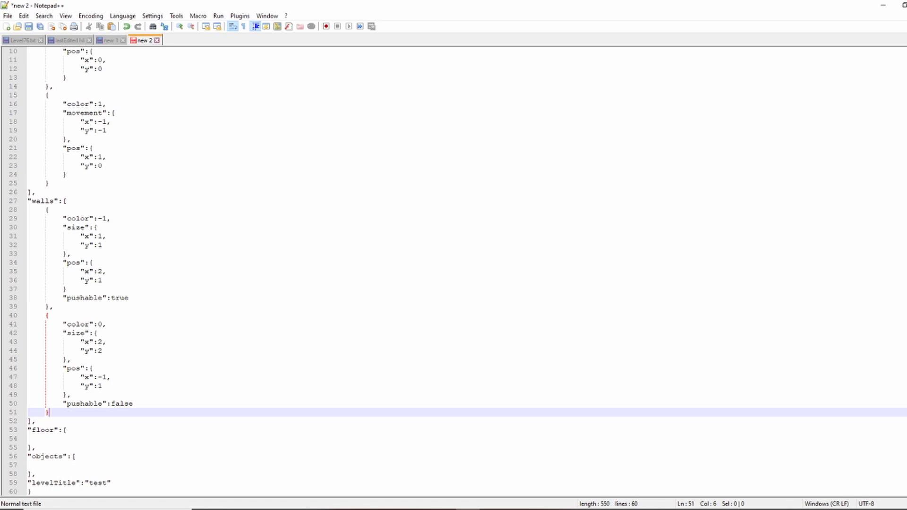
pyautogui.press('Return')
pyautogui.write('"color":-1,')
# Add a "pos" object with "x":0 and "y":0 to the floor object.
pyautogui.press('Return')
pyautogui.write('"pos":{')
pyautogui.press('Return')
pyautogui.write('"x":0,')
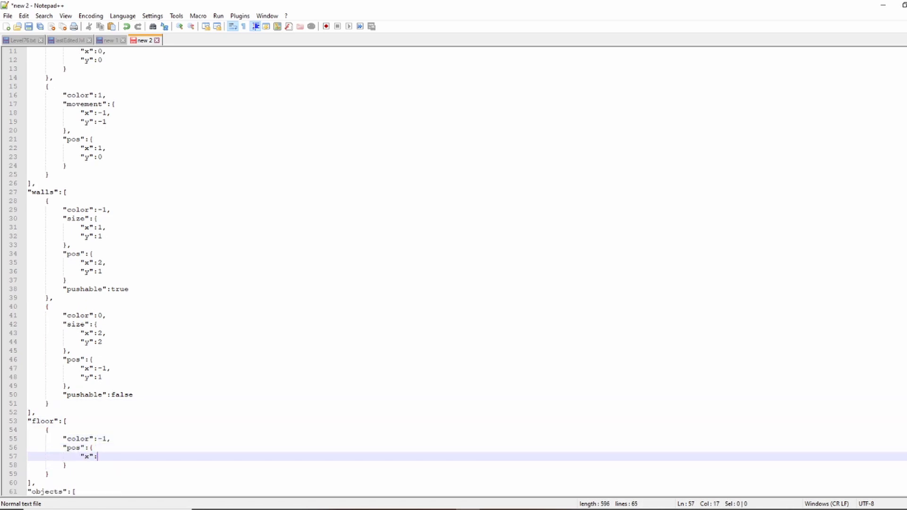
pyautogui.press('Return')
pyautogui.write('"y":0')
# Add a "size" object with "x":8 and "y":8 after the floor object's pos.
pyautogui.press('Down')
pyautogui.write(', "size":{')
pyautogui.press('Return')
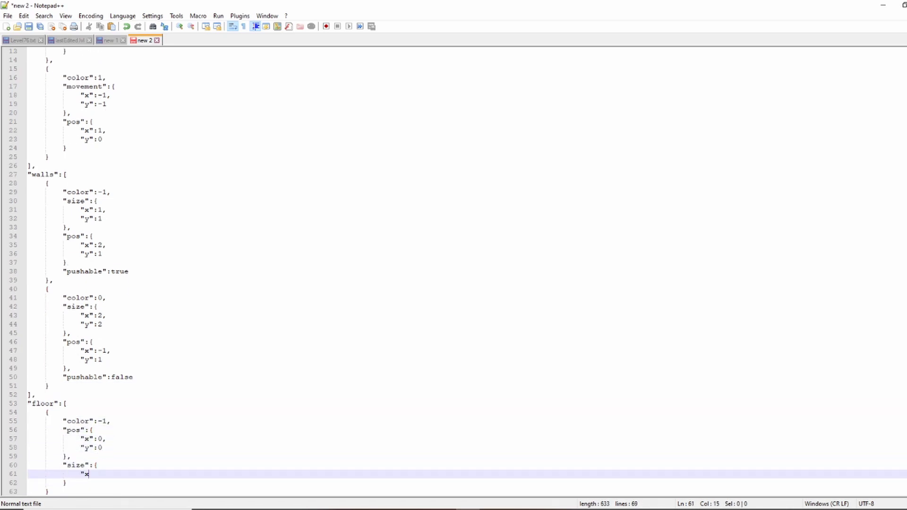
pyautogui.write('"x":8,')
pyautogui.press('Return')
pyautogui.write('"y":8')
# Change the floor object's pos to "x":0.5 and "y":0.5.
pyautogui.press('Up')
pyautogui.press('Up')
pyautogui.press('Up')
pyautogui.press('Up')
pyautogui.press('Up')
pyautogui.write('.5')
pyautogui.press('Down')
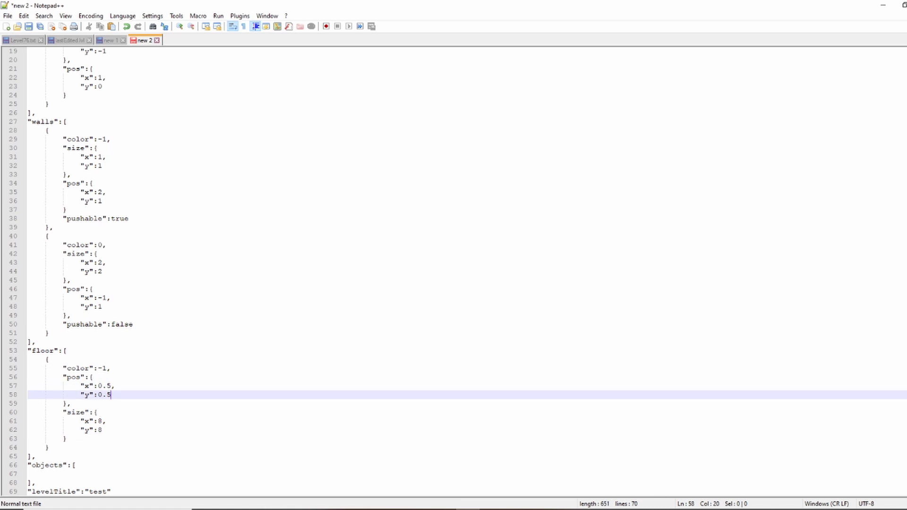
# Change the second wall's pos to "x":-1.5 and "y":1.5.
pyautogui.click(106, 297)
pyautogui.press('BackSpace')
pyautogui.press('Down')
pyautogui.write('.5')
pyautogui.scroll(-1, 467, 271)
pyautogui.click(106, 245)
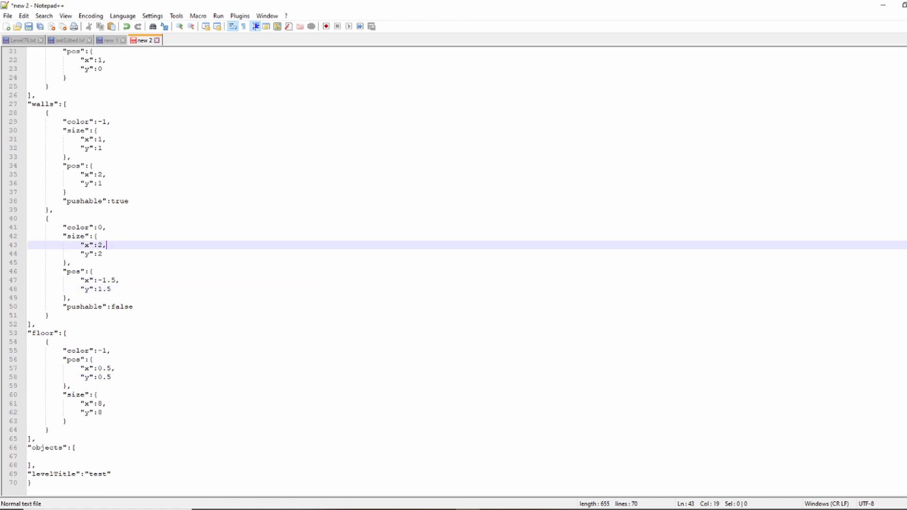
# Insert an object in the objects array containing the property "type":"colorSwitch".
pyautogui.click(76, 447)
pyautogui.press('Down')
pyautogui.press('Tab')
pyautogui.write('{ "t5y')
pyautogui.write('e":"colorSwi')
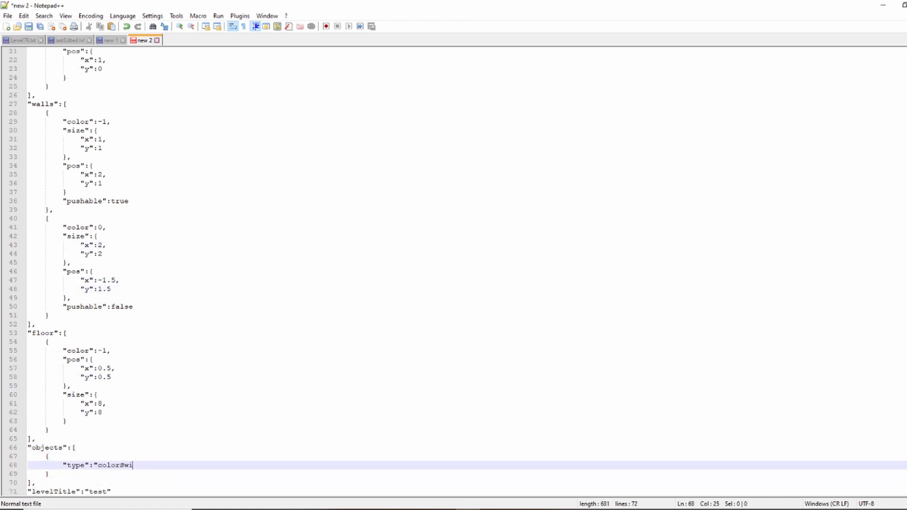
pyautogui.write('tch",')
# Add a "pos" object with "x":0 and "y":-2 to the colorSwitch object.
pyautogui.press('Return')
pyautogui.write('"pos":{')
pyautogui.press('Return')
pyautogui.write('"x":0,')
pyautogui.press('Return')
pyautogui.write('"y":-2')
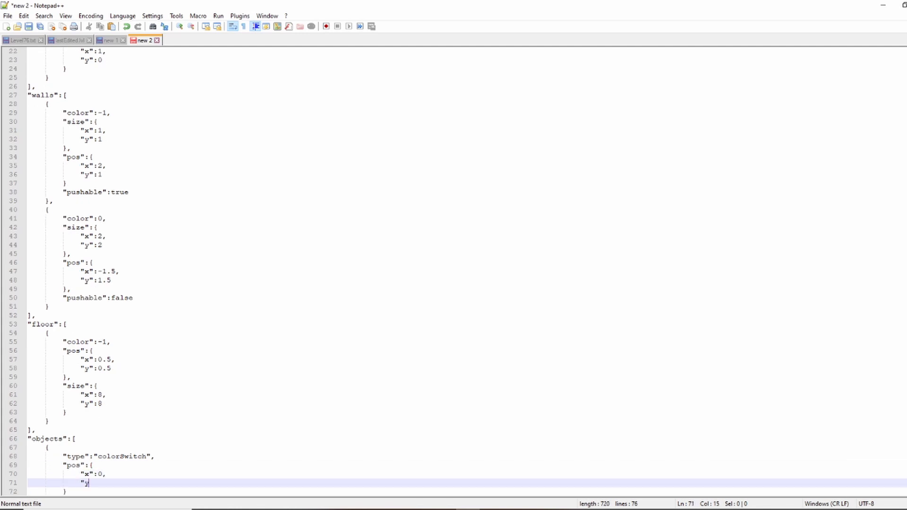
# Add a second object to the objects array with the property "type":"directionSwitch".
pyautogui.press('Down')
pyautogui.press('Down')
pyautogui.write(',{')
pyautogui.press('Return')
pyautogui.press('Return')
pyautogui.press('Left')
pyautogui.press('Left')
pyautogui.press('Left')
pyautogui.press('Left')
pyautogui.press('Left')
pyautogui.press('Return')
pyautogui.press('Down')
pyautogui.press('Tab')
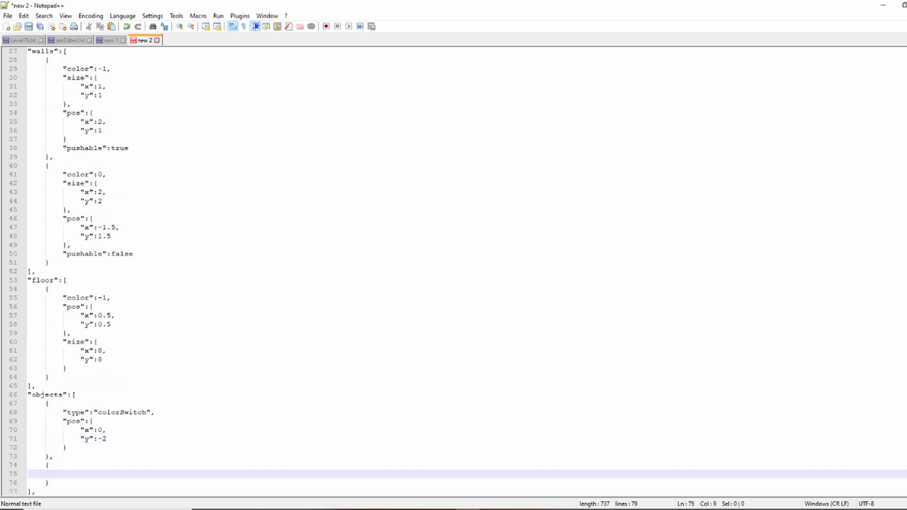
pyautogui.write('"type":"directionSwitch",')
# Add a "pos" object with "x":-1 and "y":-2 to the directionSwitch object.
pyautogui.press('Return')
pyautogui.write('"pos":{')
pyautogui.press('Return')
pyautogui.write('"x":-1,')
pyautogui.press('Return')
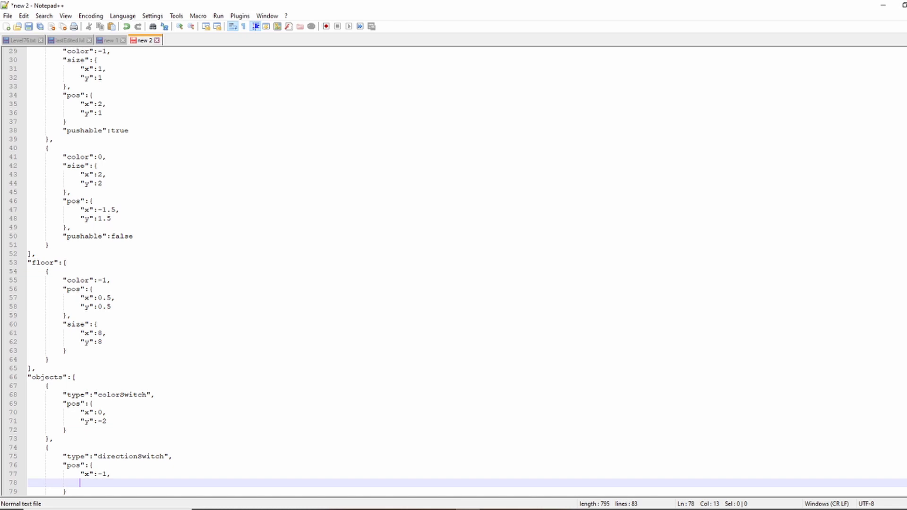
# Add a third object to the objects array with the property "type":"shifter".
pyautogui.scroll(-2, 453, 271)
pyautogui.click(49, 456)
pyautogui.write(',')
pyautogui.press('Return')
pyautogui.write('{')
pyautogui.press('Return')
pyautogui.press('Return')
pyautogui.press('Up')
pyautogui.press('Tab')
pyautogui.write('"type":"shifter"')
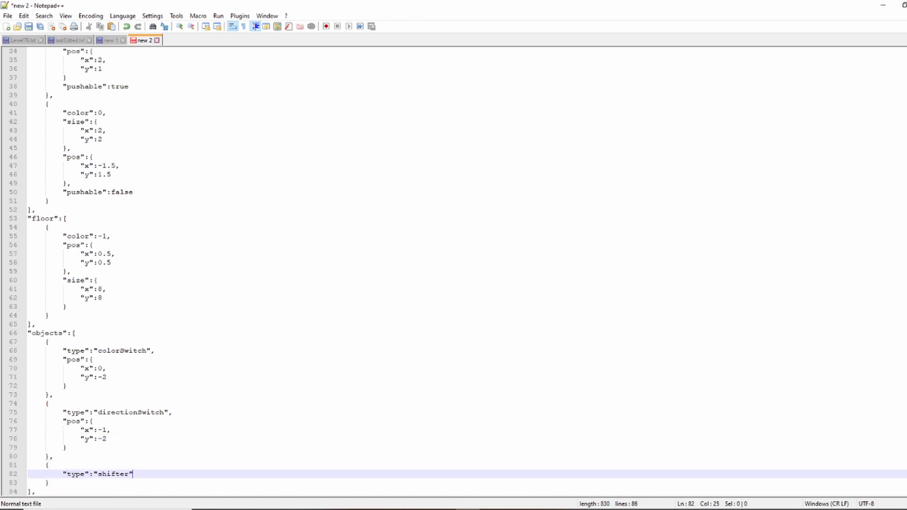
# Add a "pos" object with "x":1 and "y":-2 to the shifter object.
pyautogui.write(',')
pyautogui.press('Return')
pyautogui.write('"pos":{')
pyautogui.press('Return')
pyautogui.press('Return')
pyautogui.write('}')
pyautogui.press('Up')
pyautogui.press('Tab')
pyautogui.write('"x":1,')
pyautogui.press('Return')
pyautogui.write('"y":-2')
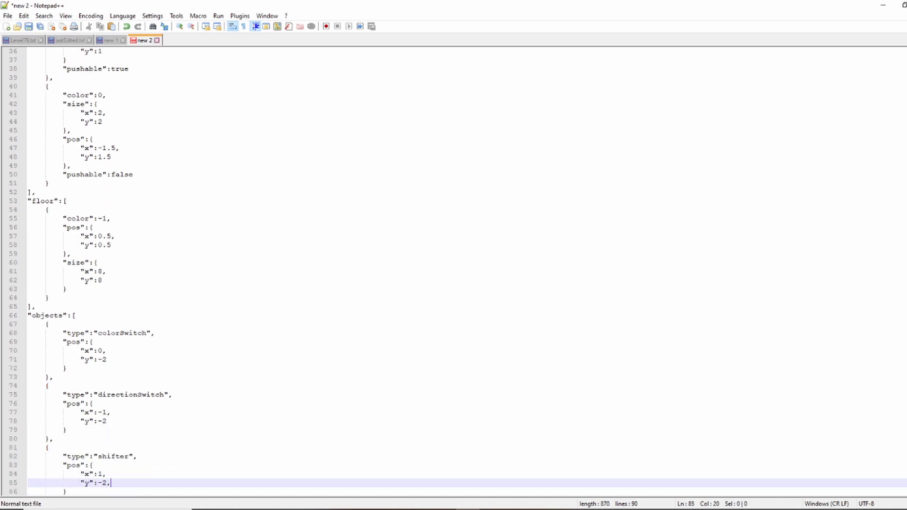
# Add the property "directions":[0,1,-1,-1] after the shifter object's pos.
pyautogui.press('Down')
pyautogui.press('End')
pyautogui.write(',')
pyautogui.press('Return')
pyautogui.write('"direction')
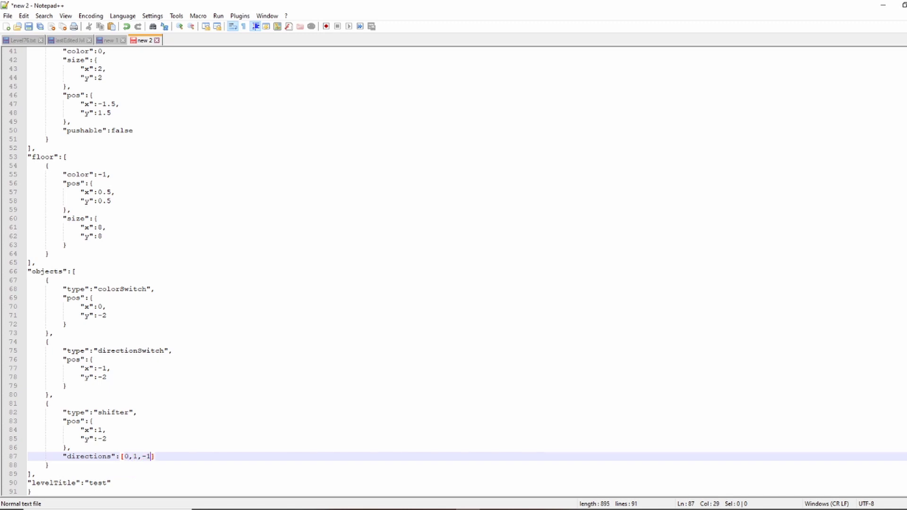
pyautogui.write(',-1')
# Save the level file as jsonTest.json in the DefaultLevels folder.
pyautogui.click(108, 377)
pyautogui.scroll(14, 453, 271)
pyautogui.click(93, 341)
pyautogui.hotkey('ctrl', 's')
pyautogui.write('jsonTest')
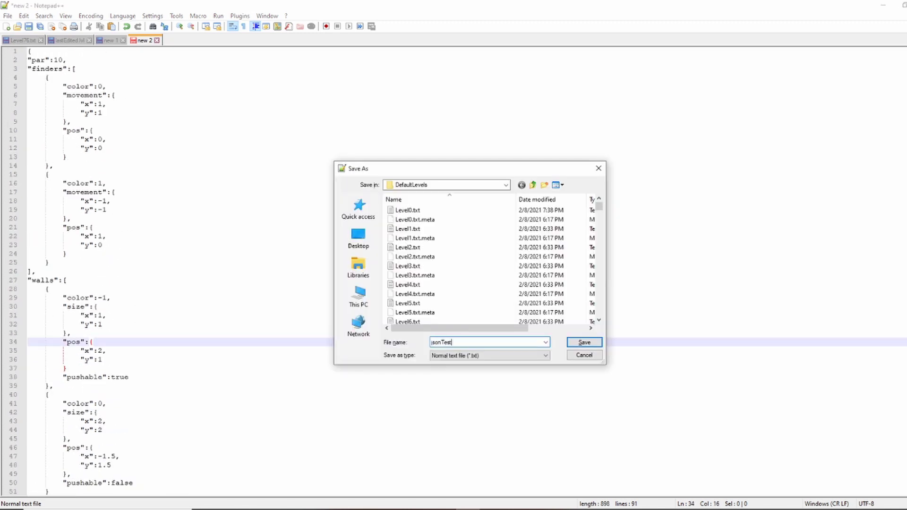
pyautogui.press('Return')
pyautogui.scroll(-13, 453, 265)
pyautogui.scroll(3, 454, 264)
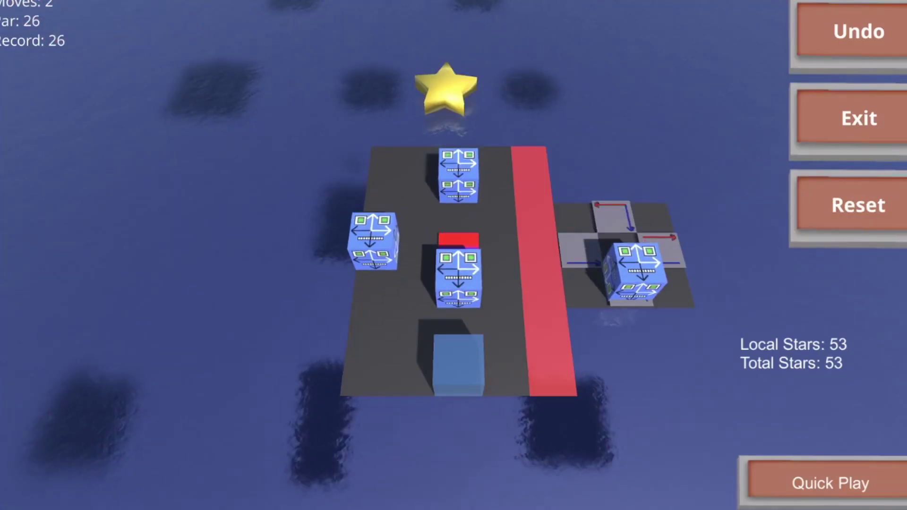
# In the cube puzzle game's par 26 level, turn the three main-platform cubes red and bring two onto the red floor strip.
pyautogui.press('Down')
pyautogui.press('Down')
pyautogui.press('Up')
pyautogui.press('Up')
pyautogui.press('Right')
pyautogui.press('Right')
pyautogui.press('Down')
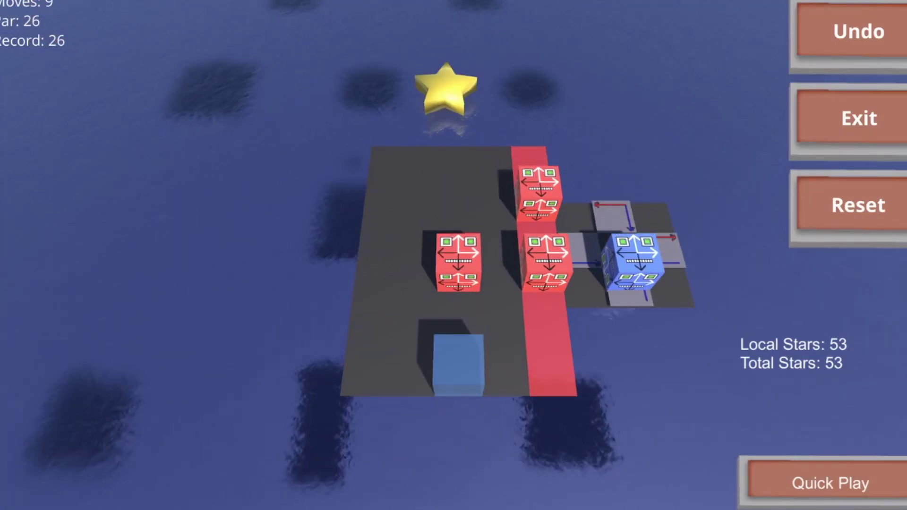
# Shift the cubes with three moves to the right and three moves back to the left.
pyautogui.press('Right')
pyautogui.press('Right')
pyautogui.press('Right')
pyautogui.press('Left')
pyautogui.press('Left')
pyautogui.press('Left')
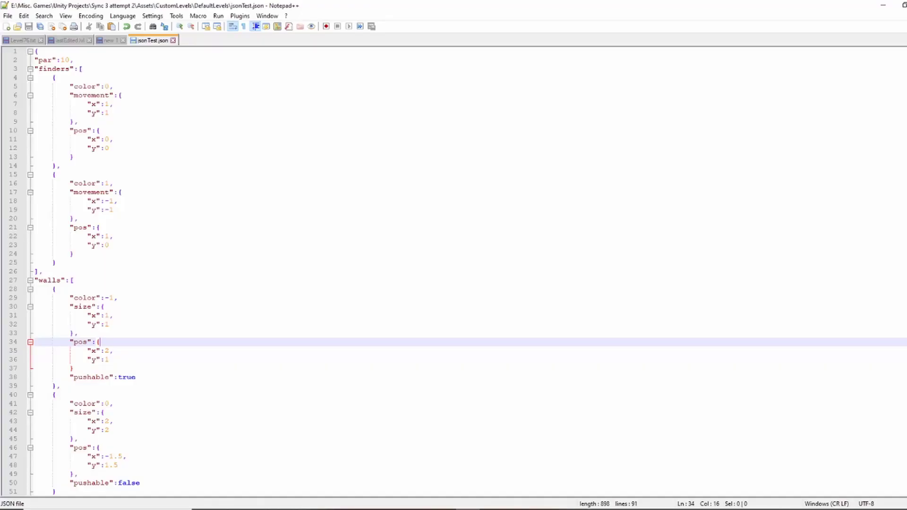
pyautogui.scroll(-14, 454, 272)
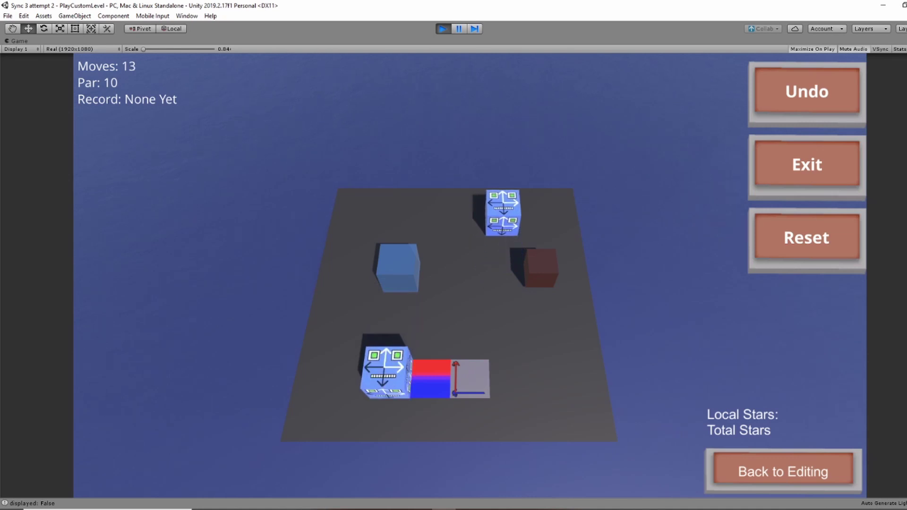
# In the par 10 custom level, move the front blue cube onto the color switch and across the direction switch.
pyautogui.press('Up')
pyautogui.press('Right')
pyautogui.press('Down')
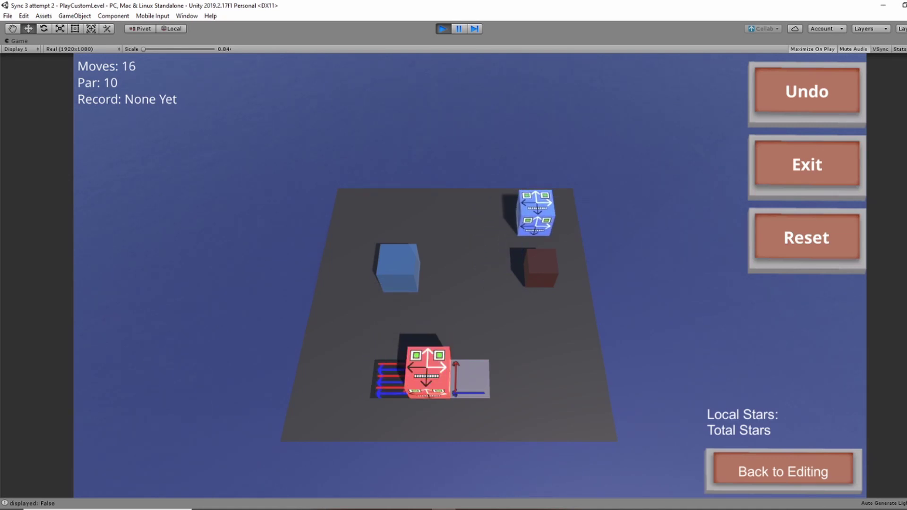
pyautogui.press('Down')
pyautogui.press('Left')
pyautogui.press('Down')
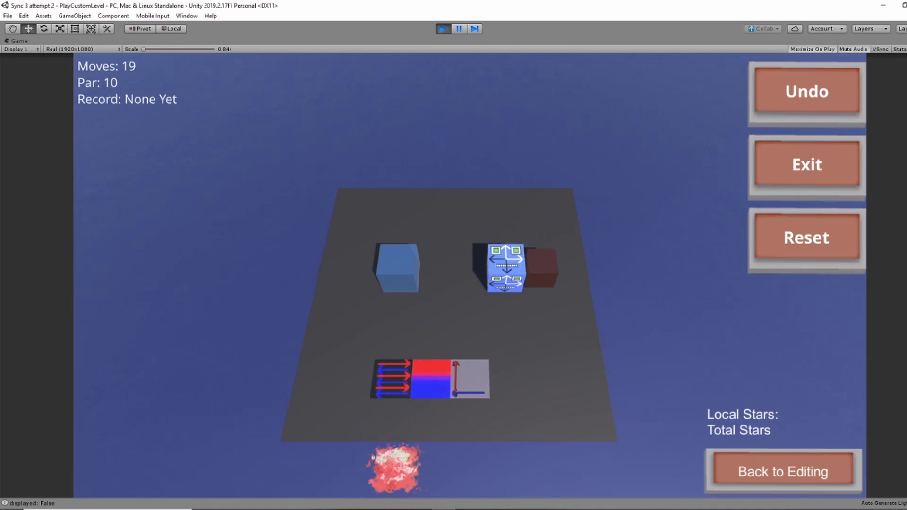
# Push the brown block one tile outward and bring the red and blue cubes together near the board's centre.
pyautogui.hotkey('ctrl', 'z')
pyautogui.press('Up')
pyautogui.press('Up')
pyautogui.press('Left')
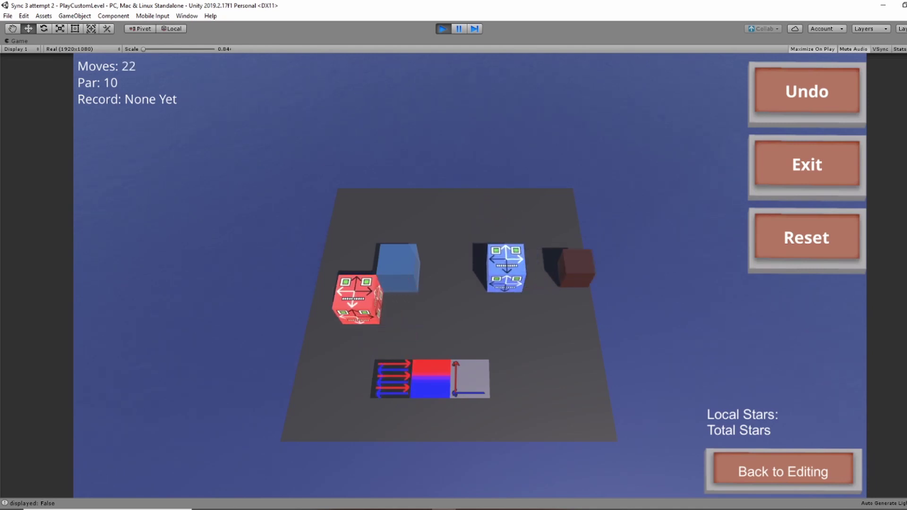
pyautogui.press('Right')
pyautogui.press('Right')
pyautogui.press('Right')
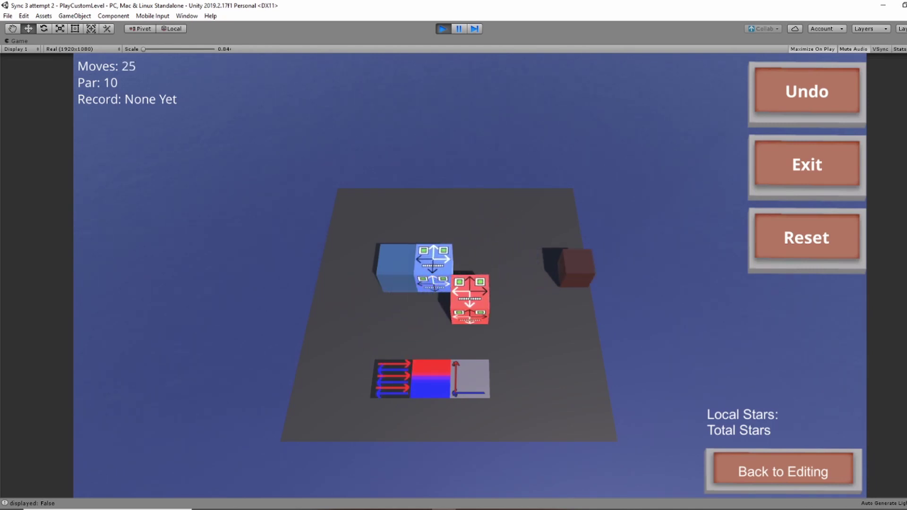
# Move the red and blue cubes past each other in the middle of the custom level's board.
pyautogui.press('Right')
pyautogui.press('Up')
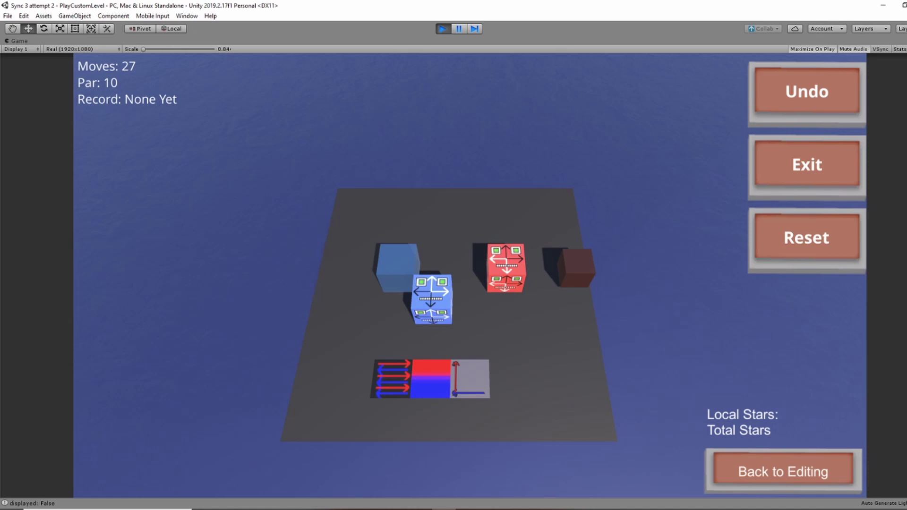
pyautogui.press('Right')
pyautogui.press('Down')
pyautogui.press('Left')
pyautogui.press('Left')
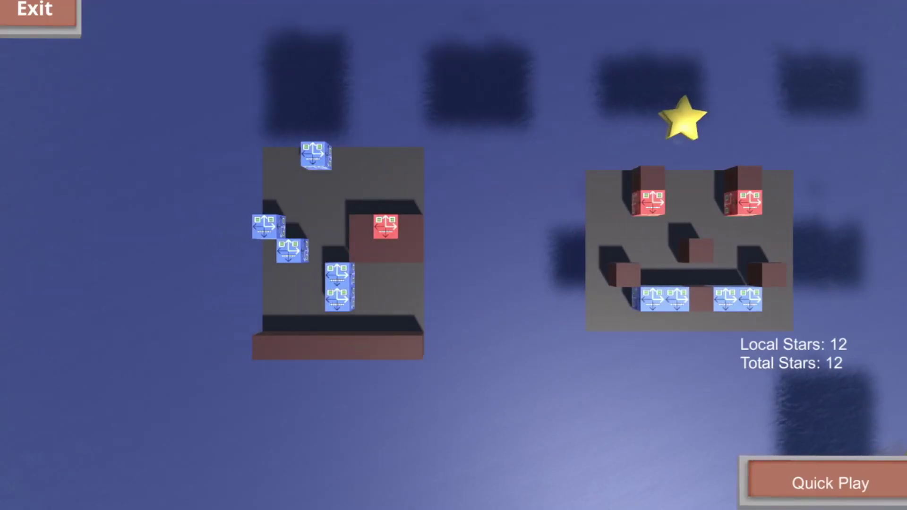
# In the par 19 level, move the blue cubes down to the long front wall, and shift them right and up.
pyautogui.press('Down')
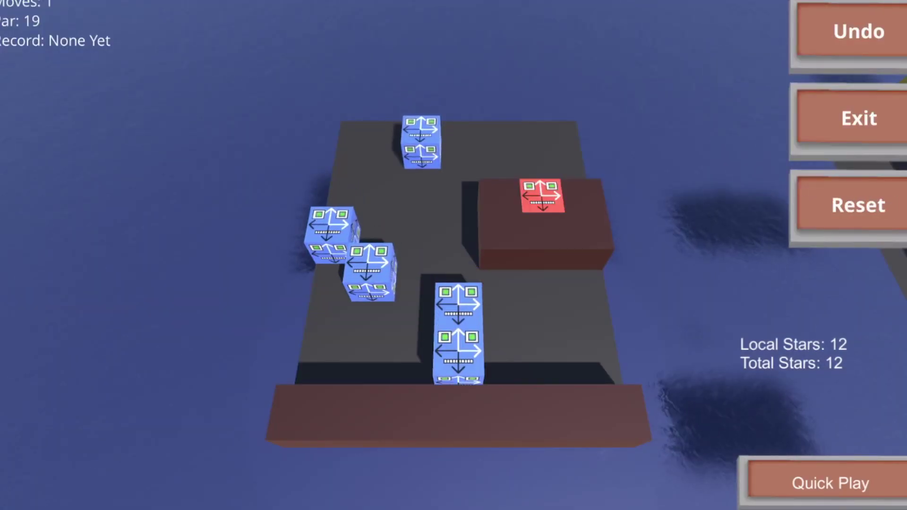
pyautogui.press('Down')
pyautogui.press('Down')
pyautogui.press('Right')
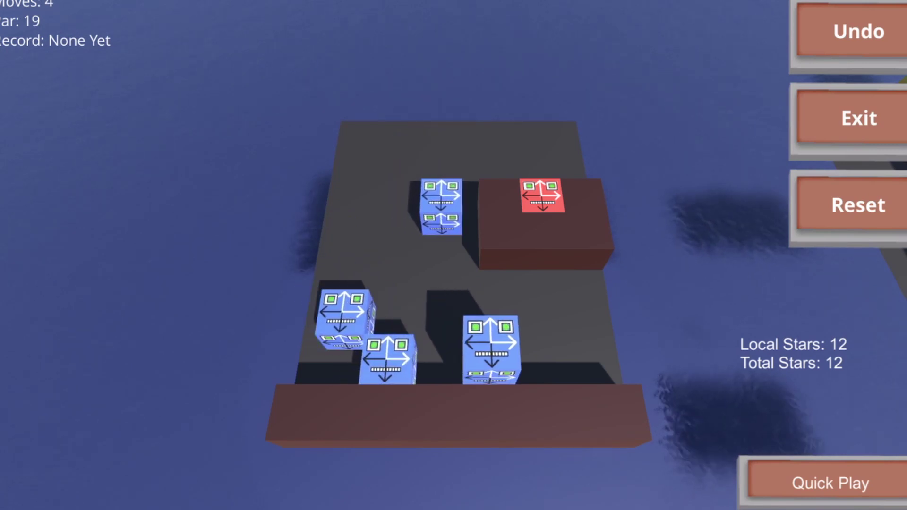
pyautogui.press('Right')
pyautogui.press('Right')
pyautogui.press('Up')
pyautogui.press('Up')
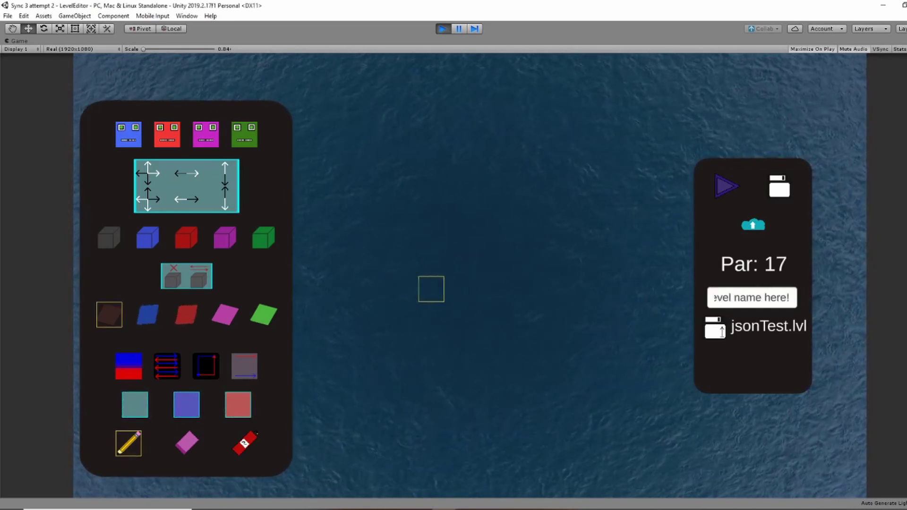
# Paint a block of dark floor tiles in the level editor and select the grey shifter tile.
pyautogui.moveTo(431, 289)
pyautogui.mouseDown()
pyautogui.moveTo(432, 263)
pyautogui.moveTo(508, 290)
pyautogui.moveTo(457, 263)
pyautogui.moveTo(457, 237)
pyautogui.moveTo(509, 237)
pyautogui.mouseUp()
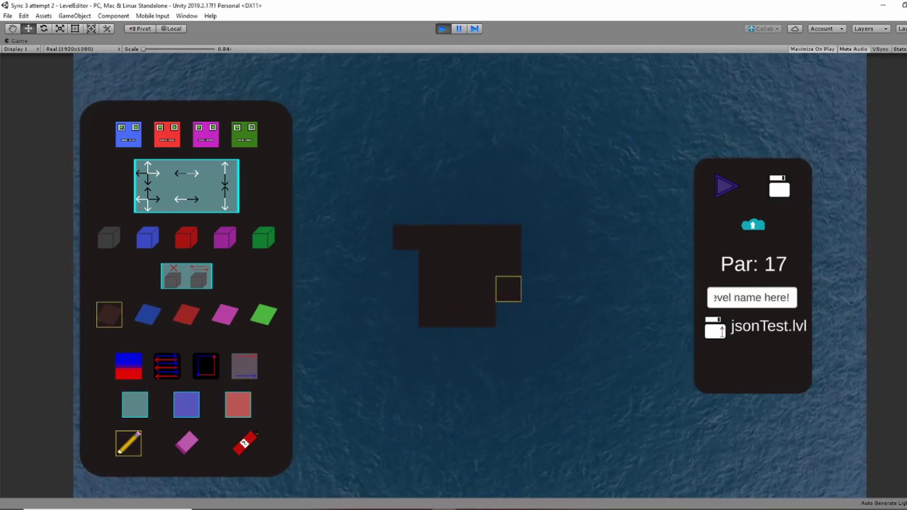
pyautogui.moveTo(457, 314); pyautogui.dragTo(406, 264)
pyautogui.moveTo(405, 340)
pyautogui.mouseDown()
pyautogui.moveTo(535, 315)
pyautogui.moveTo(535, 237)
pyautogui.moveTo(586, 340)
pyautogui.moveTo(560, 237)
pyautogui.moveTo(405, 212)
pyautogui.mouseUp()
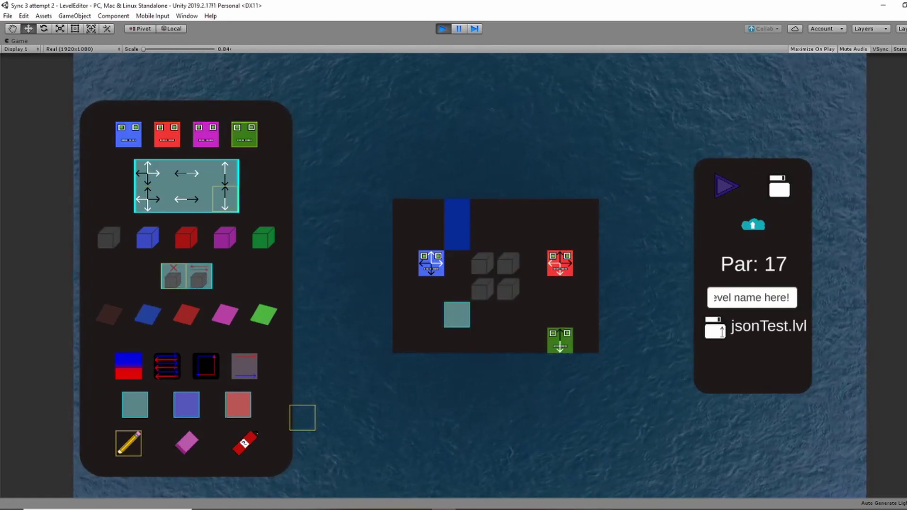
pyautogui.click(249, 369)
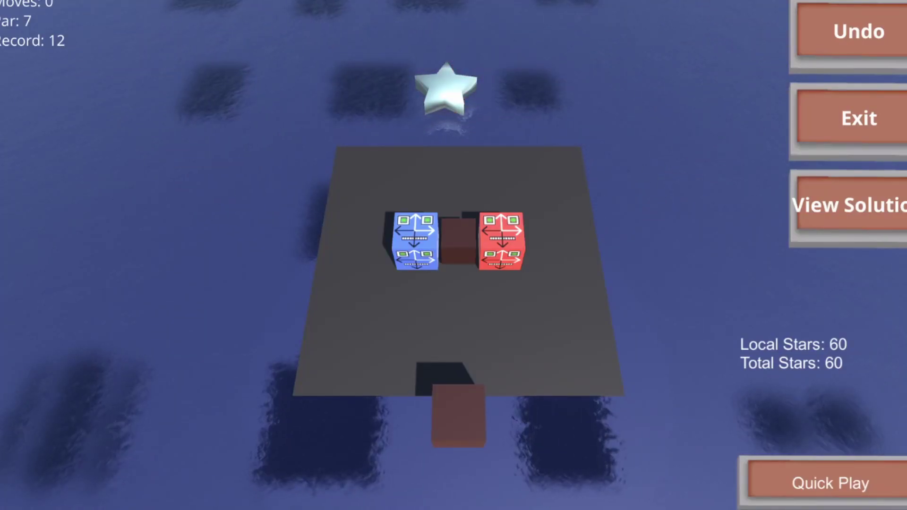
# In the par 7 level, push the brown block between the cubes one tile back and shift both cubes left.
pyautogui.press('Down')
pyautogui.press('Right')
pyautogui.press('Up')
pyautogui.press('Left')
pyautogui.press('Left')
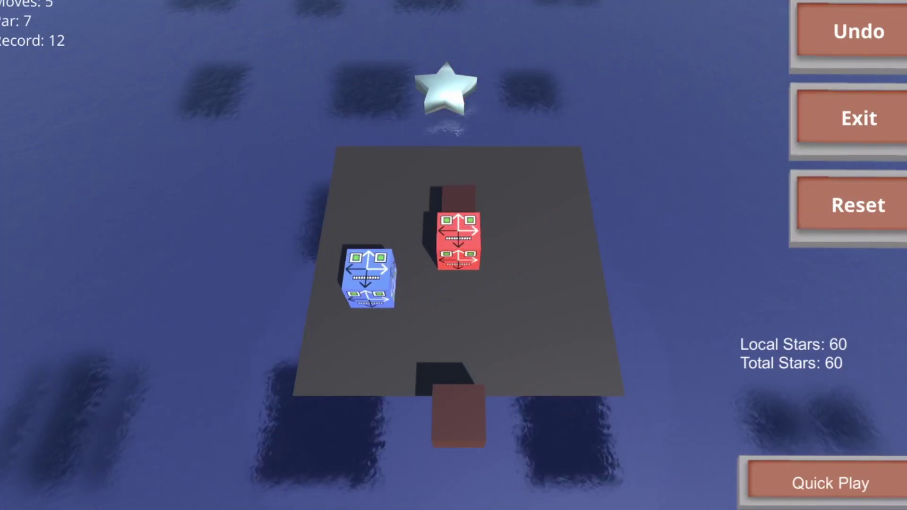
# Bring the blue and red cubes together along the back edge and move them right toward the brown block.
pyautogui.press('Up')
pyautogui.press('Left')
pyautogui.press('Up')
pyautogui.press('Up')
pyautogui.press('Right')
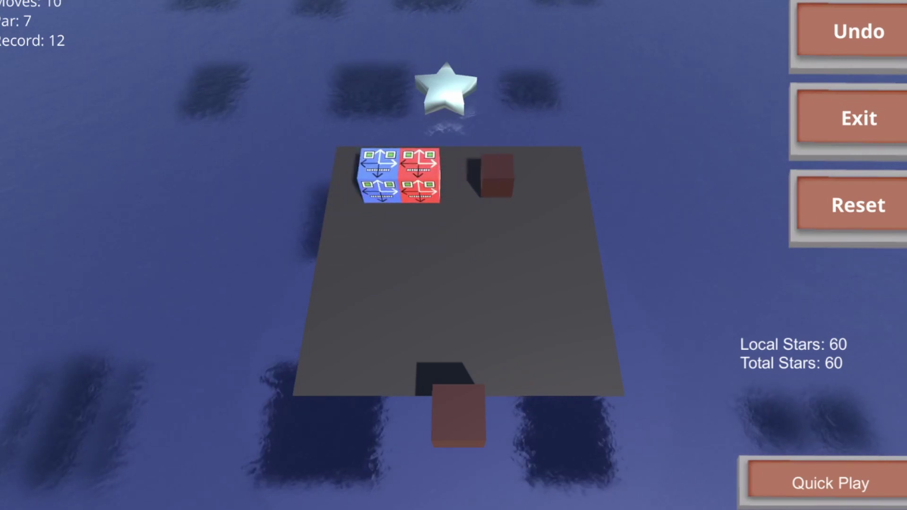
pyautogui.press('Right')
pyautogui.press('Right')
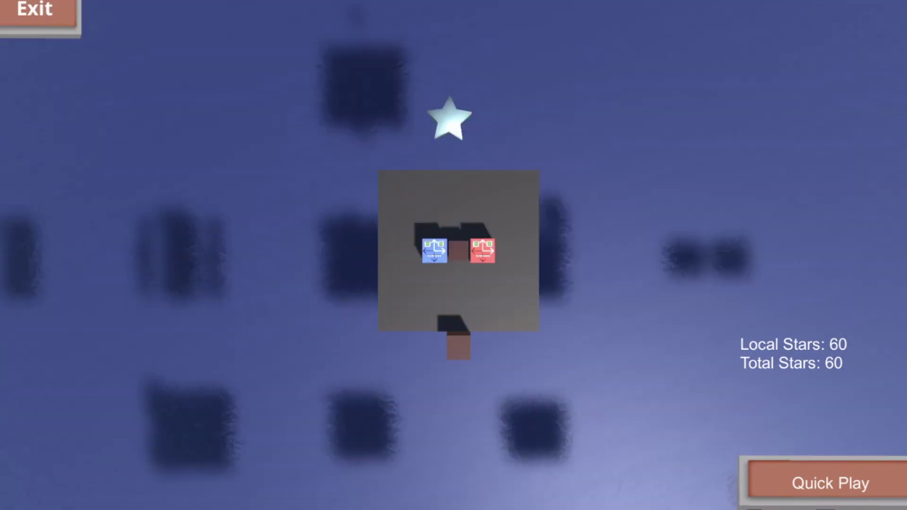
# Open the par 26 level with three long brown blocks and push all three blocks one tile back.
pyautogui.press('Up')
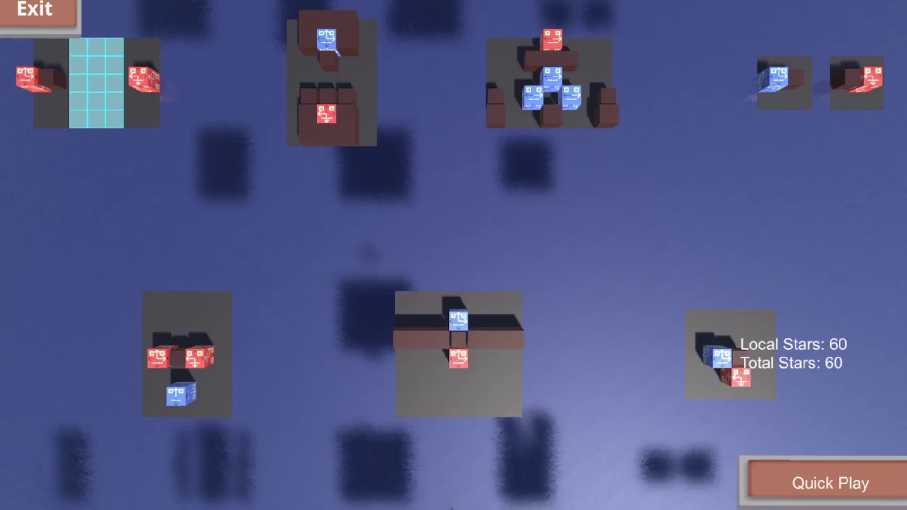
pyautogui.press('Down')
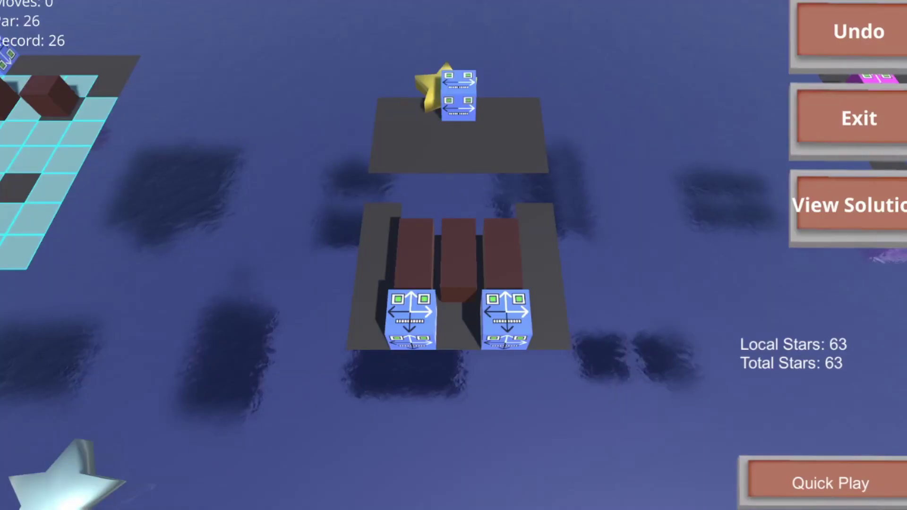
pyautogui.press('Right')
pyautogui.press('Right')
pyautogui.press('Up')
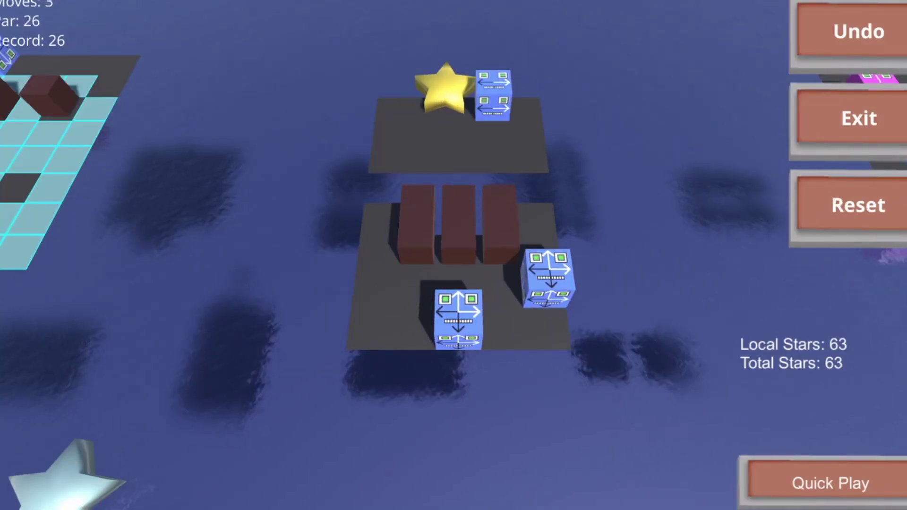
# Push the middle brown block into the gap to bridge the two platforms.
pyautogui.press('Left')
pyautogui.press('Left')
pyautogui.press('Up')
pyautogui.press('Up')
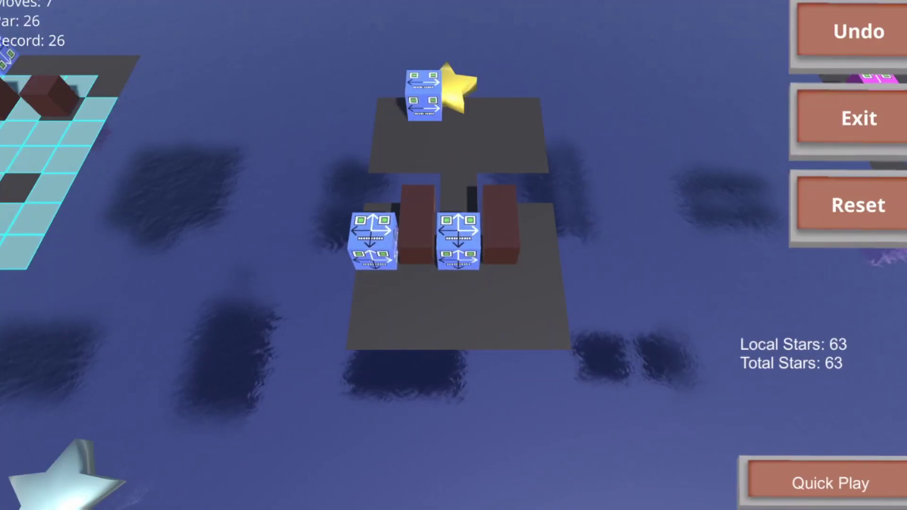
# Move the rightmost brown block one tile right and one tile back using the blue cubes.
pyautogui.press('Right')
pyautogui.press('Down')
pyautogui.press('Right')
pyautogui.press('Right')
pyautogui.press('Up')
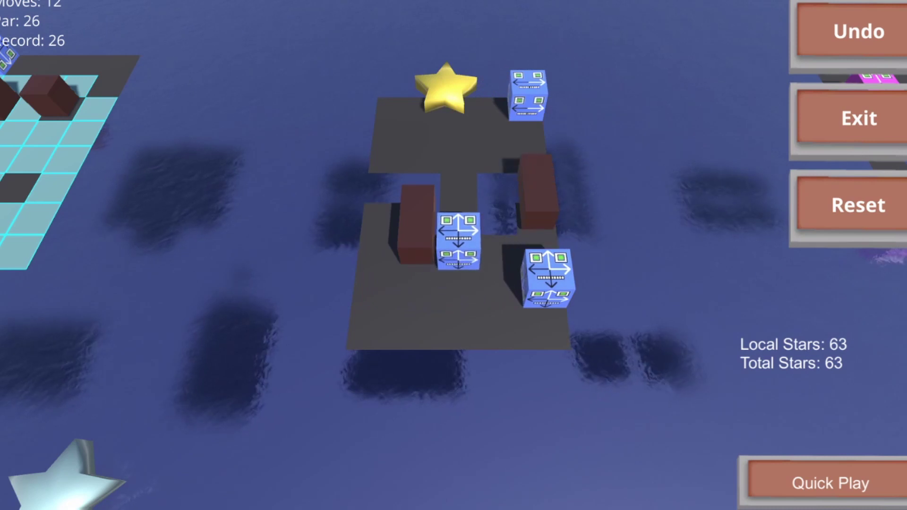
# Push the left brown block off the edge to extend the front platform and line the blue cubes up in the centre.
pyautogui.press('Left')
pyautogui.press('Left')
pyautogui.press('Left')
pyautogui.press('Right')
pyautogui.press('Right')
pyautogui.press('Right')
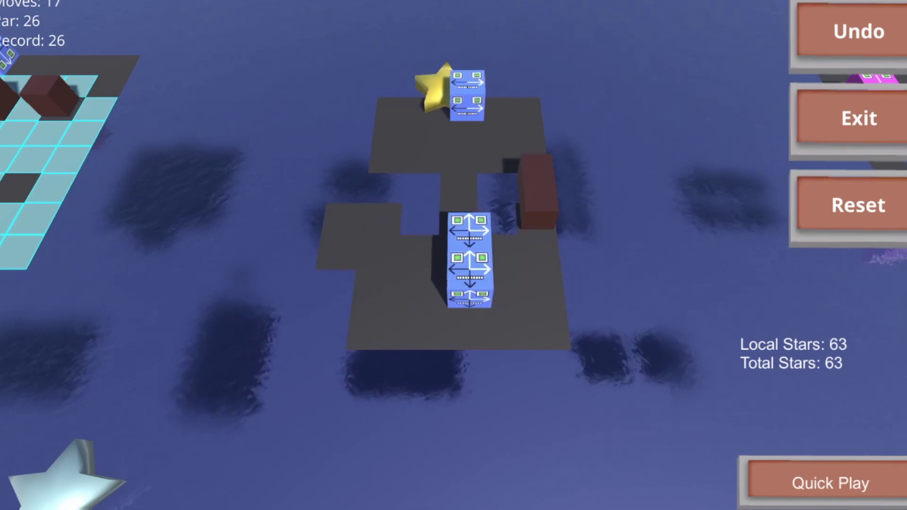
# Move the remaining brown block one tile back and bring the blue cubes together at the bridge toward the upper platform.
pyautogui.press('Up')
pyautogui.press('Left')
pyautogui.press('Left')
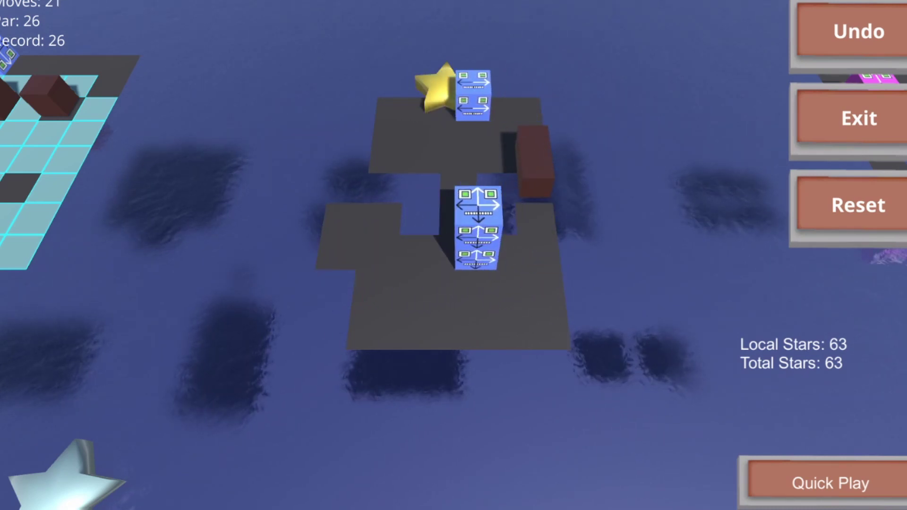
pyautogui.press('Up')
pyautogui.press('Up')
pyautogui.press('Up')
pyautogui.press('Up')
pyautogui.press('Up')
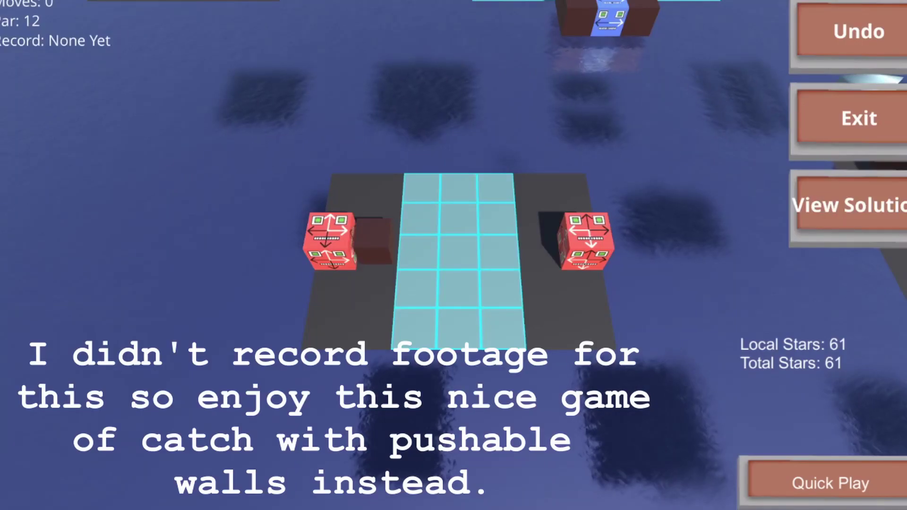
# Play the par 12 level by sliding the small brown block back and forth across the ice between the two red cubes.
pyautogui.press('Left')
pyautogui.press('Left')
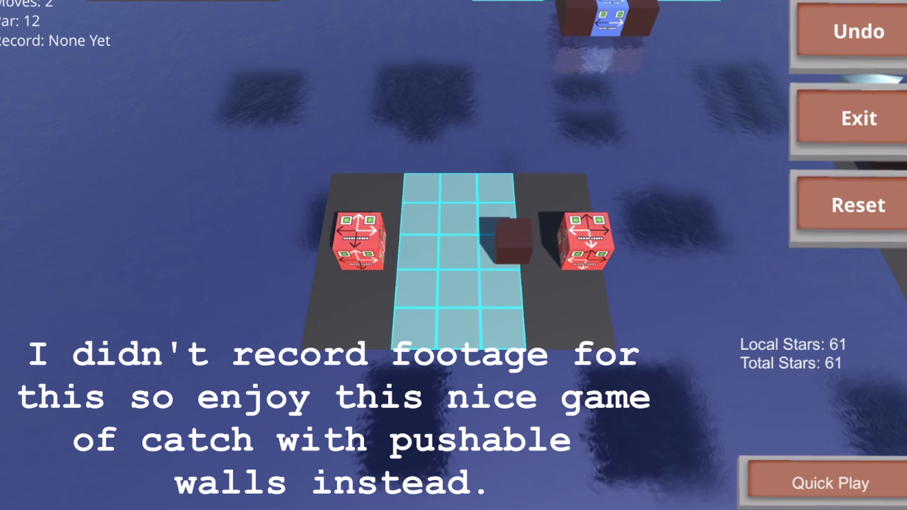
pyautogui.press('Right')
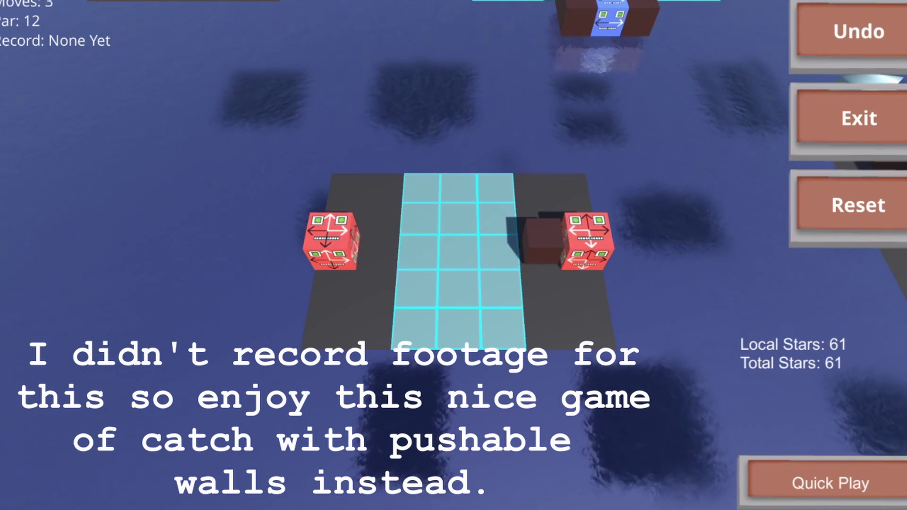
pyautogui.press('Left')
pyautogui.press('Right')
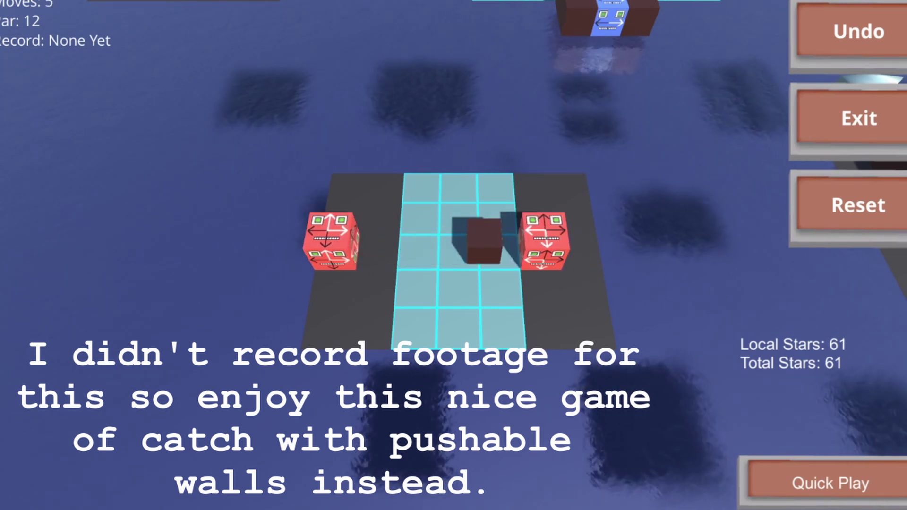
pyautogui.press('Right')
pyautogui.press('Right')
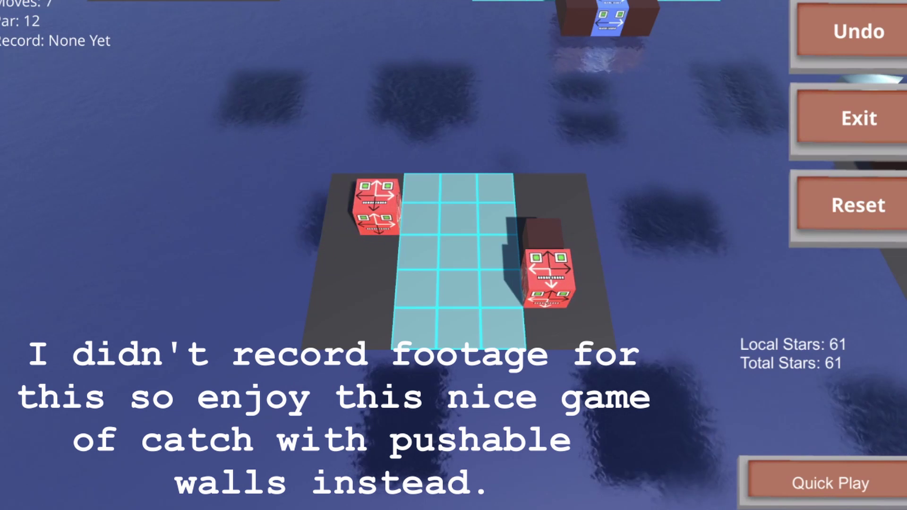
pyautogui.press('Down')
pyautogui.press('Down')
pyautogui.press('Right')
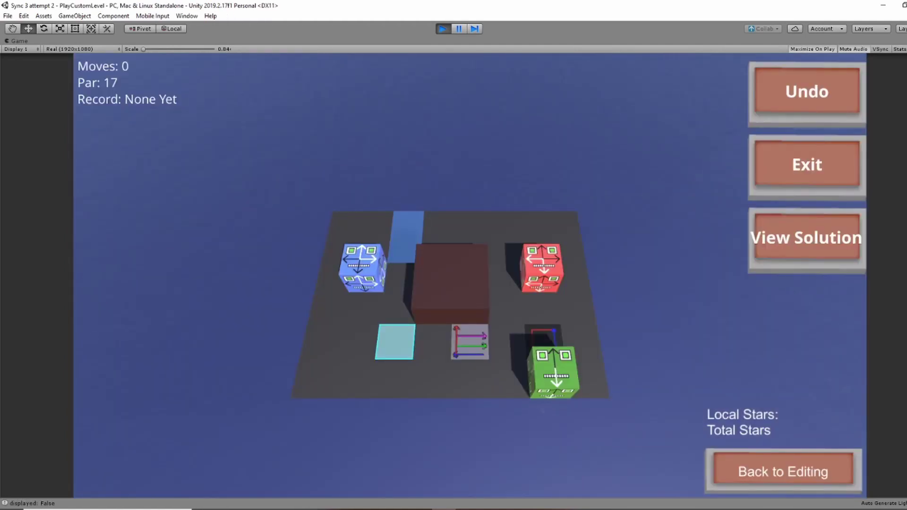
# Solve the custom par 17 level by bringing the blue cube around the back of the brown block to the red cube.
pyautogui.press('Right')
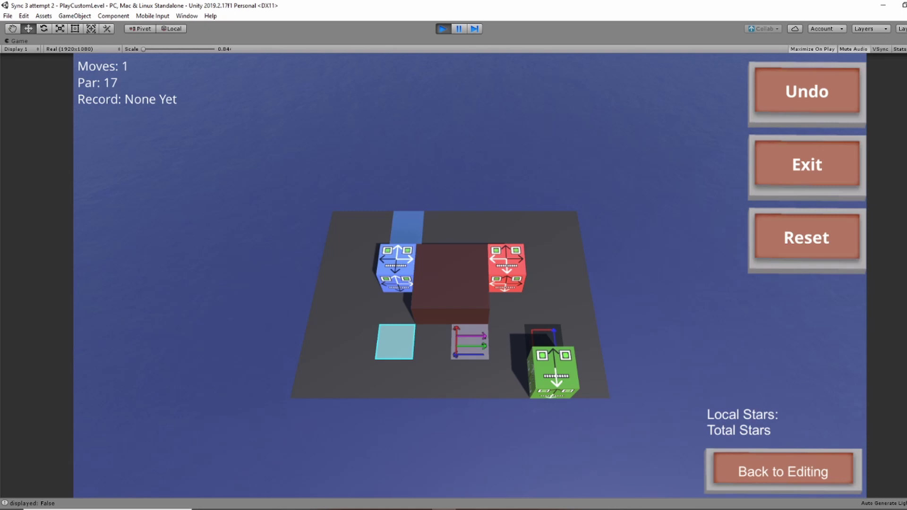
pyautogui.press('Up')
pyautogui.press('Right')
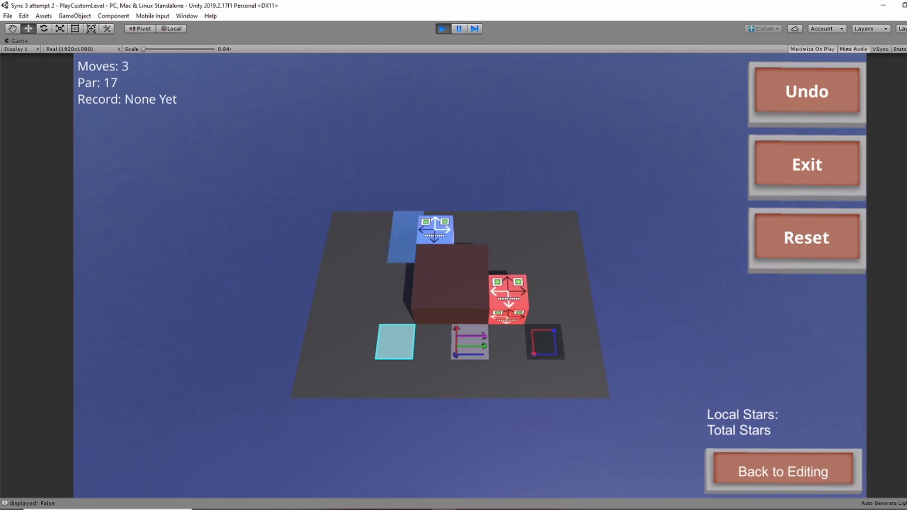
pyautogui.press('Right')
pyautogui.press('Right')
pyautogui.press('Down')
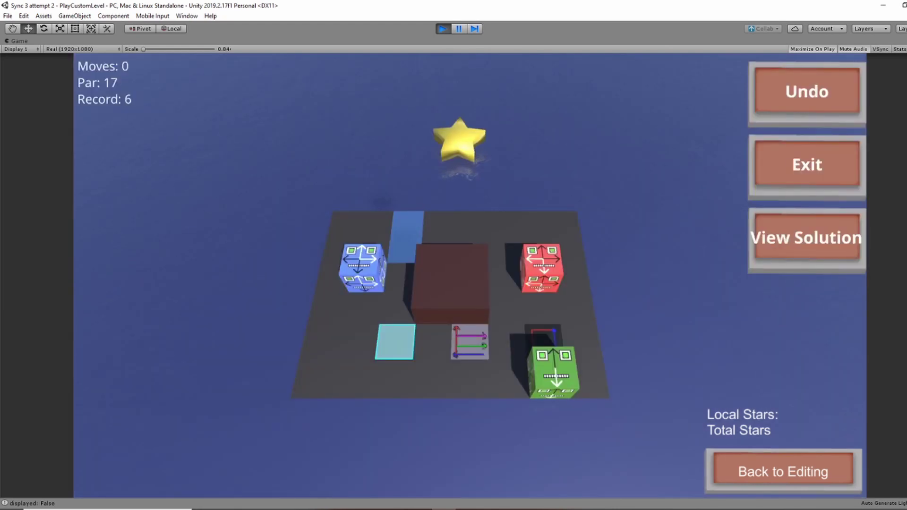
# Try moving the green cube past the outlined tile toward the arrow tile, with the red cube behind the brown block.
pyautogui.press('Up')
pyautogui.press('Down')
pyautogui.press('Down')
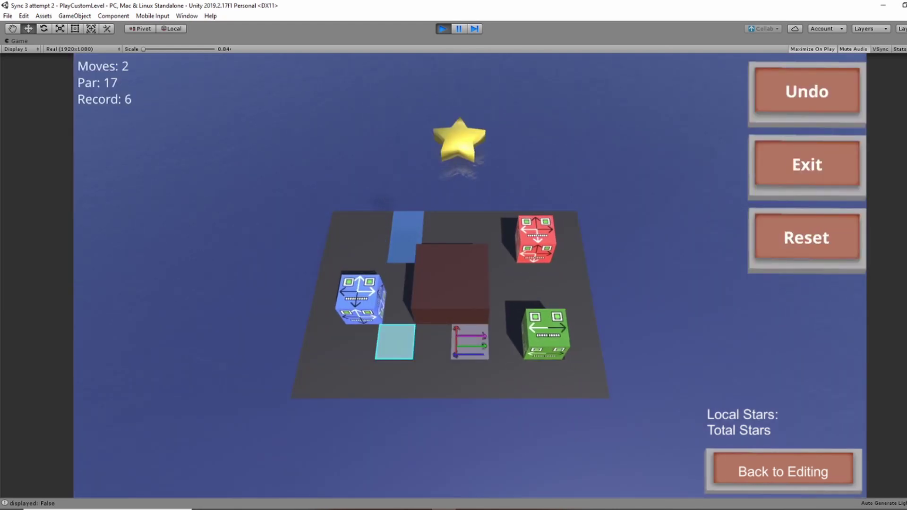
pyautogui.press('Left')
pyautogui.press('Up')
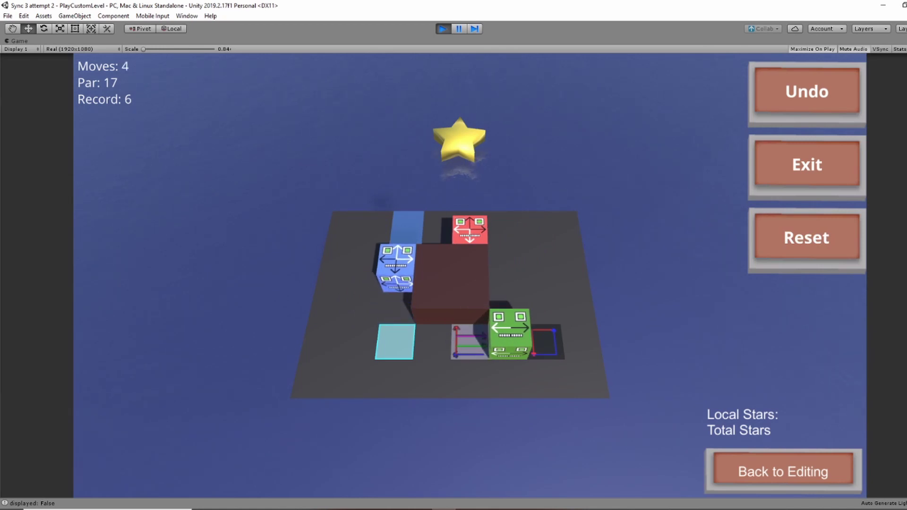
pyautogui.press('Up')
pyautogui.press('Down')
pyautogui.press('Right')
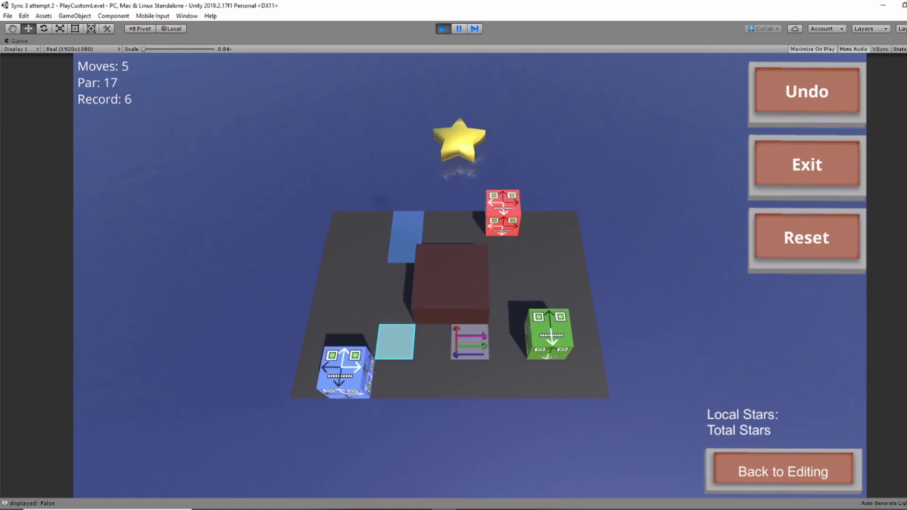
# Undo the last move and bring the blue cube along the front row to the cyan tile.
pyautogui.press('z')
pyautogui.press('Left')
pyautogui.press('Left')
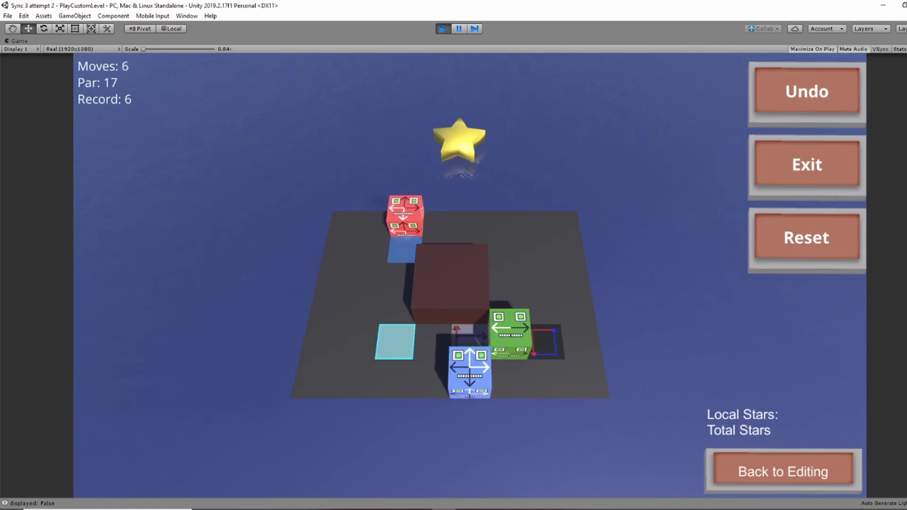
pyautogui.press('Down')
pyautogui.press('Up')
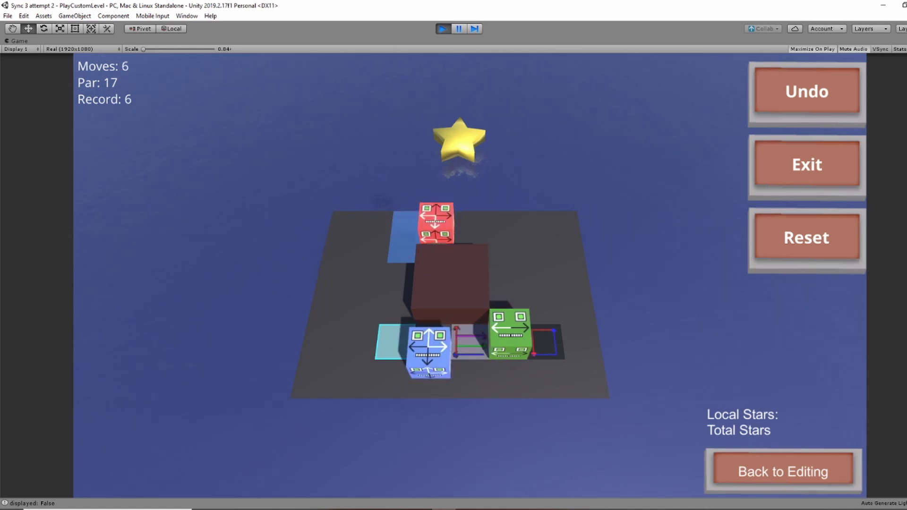
pyautogui.press('Left')
pyautogui.press('Left')
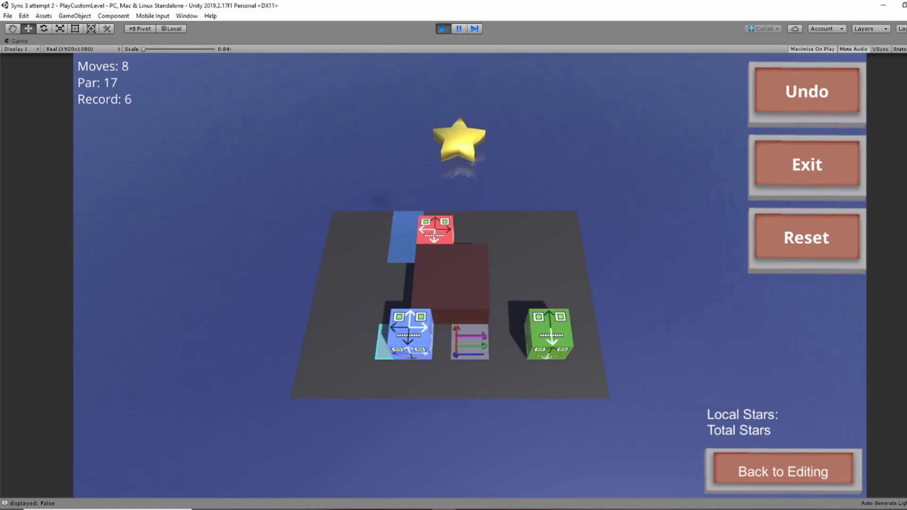
# Position the blue and green cubes on either side of the arrow tile and the red cube behind the brown block.
pyautogui.press('Up')
pyautogui.press('Up')
pyautogui.press('Right')
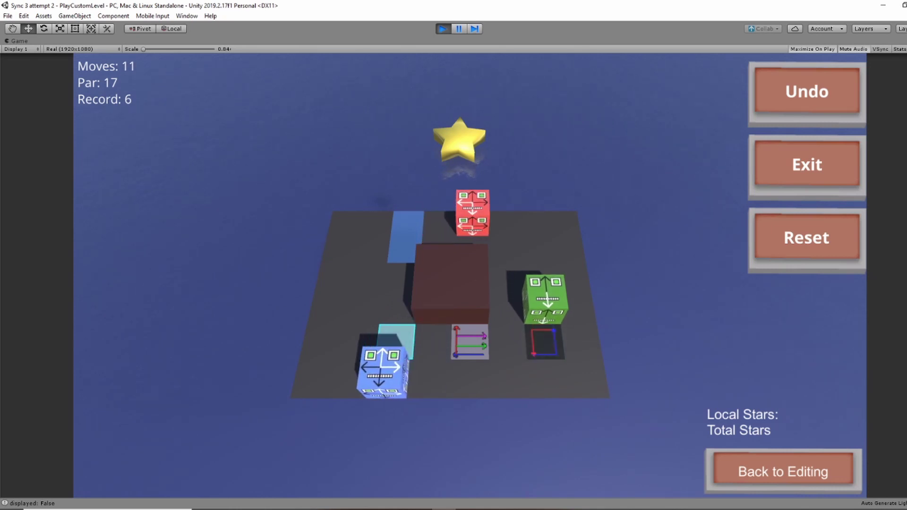
pyautogui.press('Down')
pyautogui.press('Left')
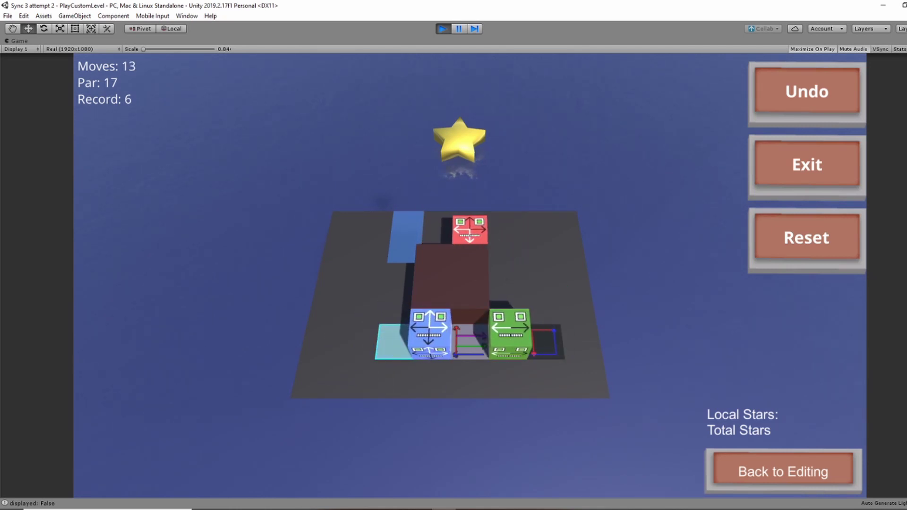
pyautogui.press('Left')
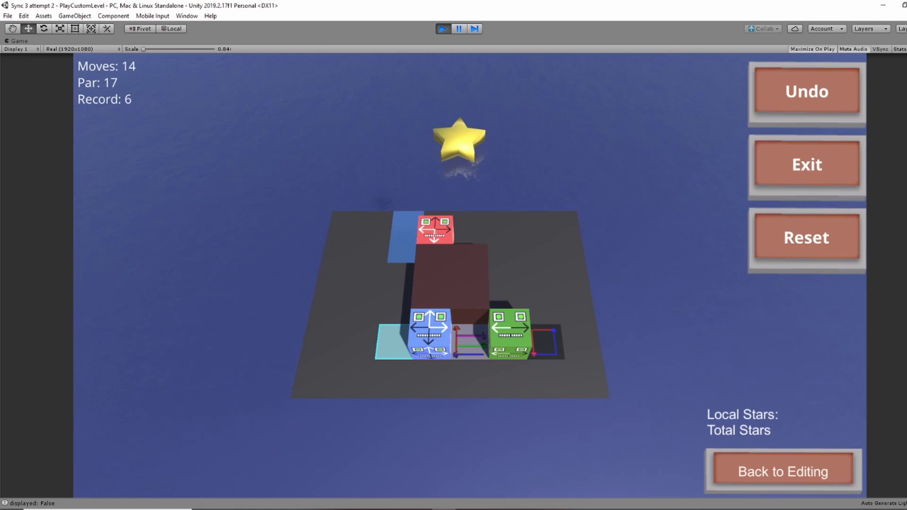
# Return the green cube to the front corner and bring the blue cube next to the red cube along the back edge.
pyautogui.press('Right')
pyautogui.press('Down')
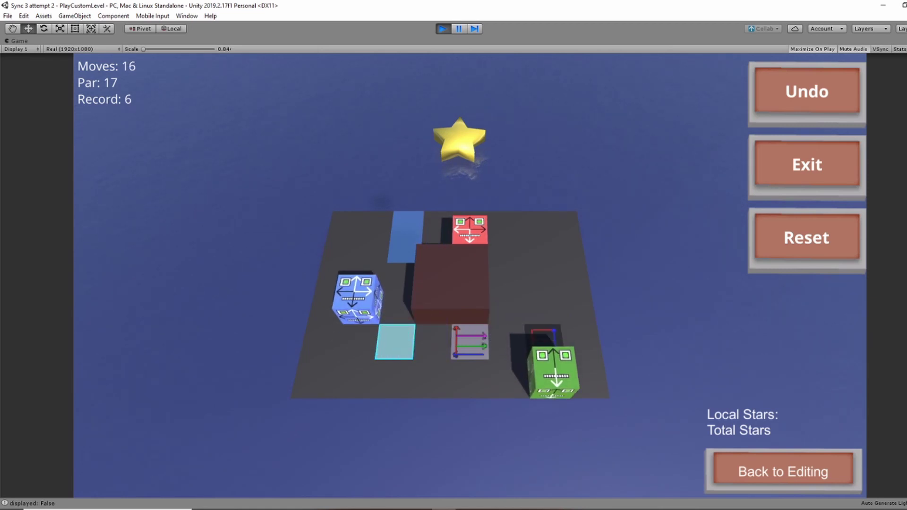
pyautogui.press('Down')
pyautogui.press('Down')
pyautogui.press('Left')
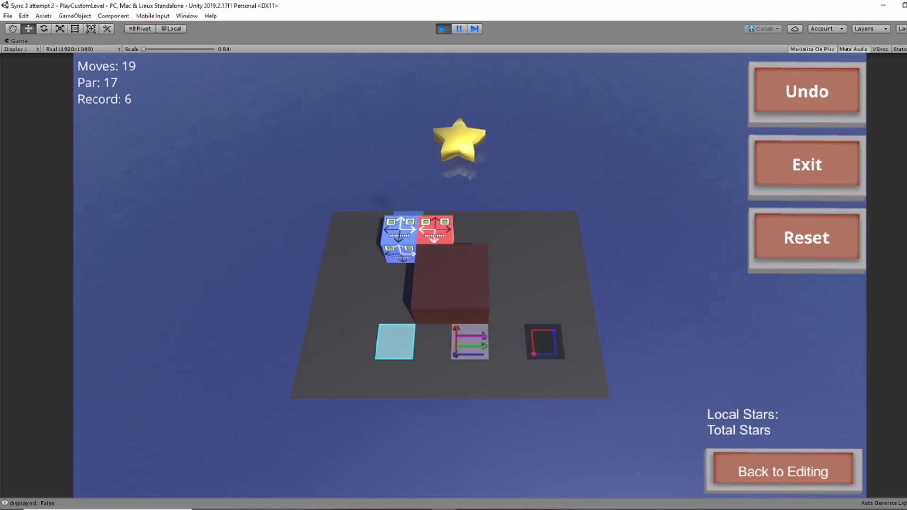
# Move the red cube around to the brown block's right side and back to the blue cube on the back edge.
pyautogui.press('Right')
pyautogui.press('Right')
pyautogui.press('Down')
pyautogui.press('Left')
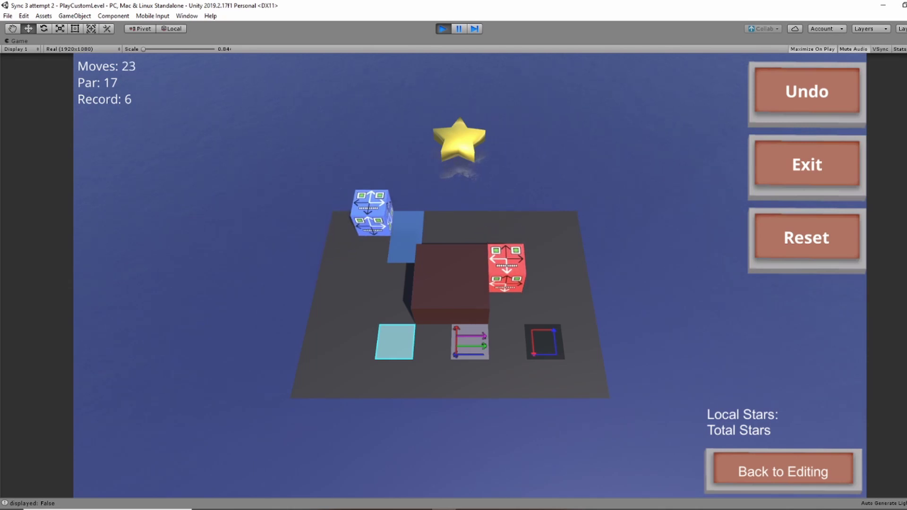
pyautogui.press('Left')
pyautogui.press('Left')
pyautogui.press('Left')
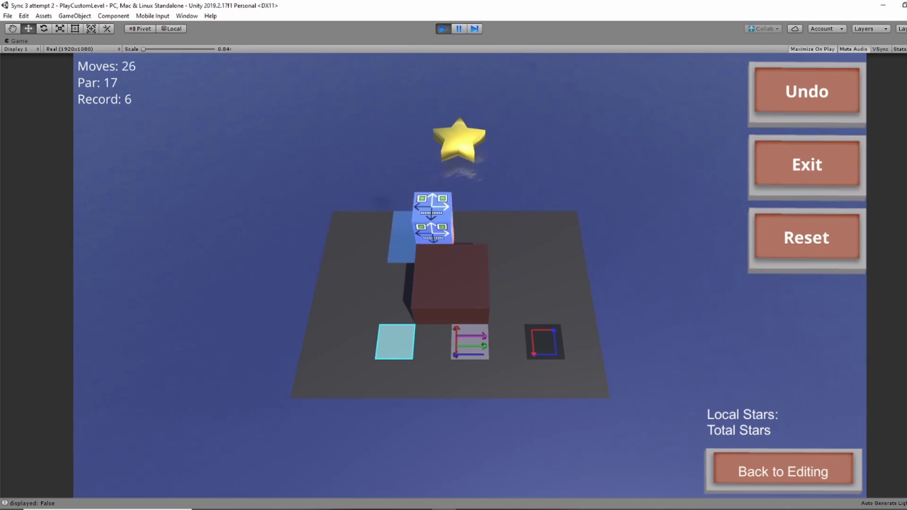
# Restart the custom level, try joining the blue and red cubes on the brown block's right side, and reset it.
pyautogui.press('r')
pyautogui.press('Left')
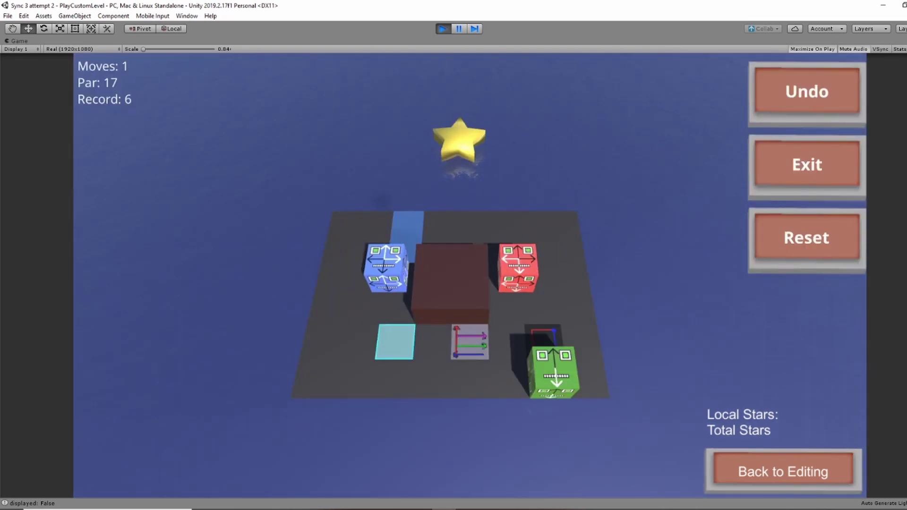
pyautogui.press('Down')
pyautogui.press('Left')
pyautogui.press('Right')
pyautogui.press('Right')
pyautogui.press('Down')
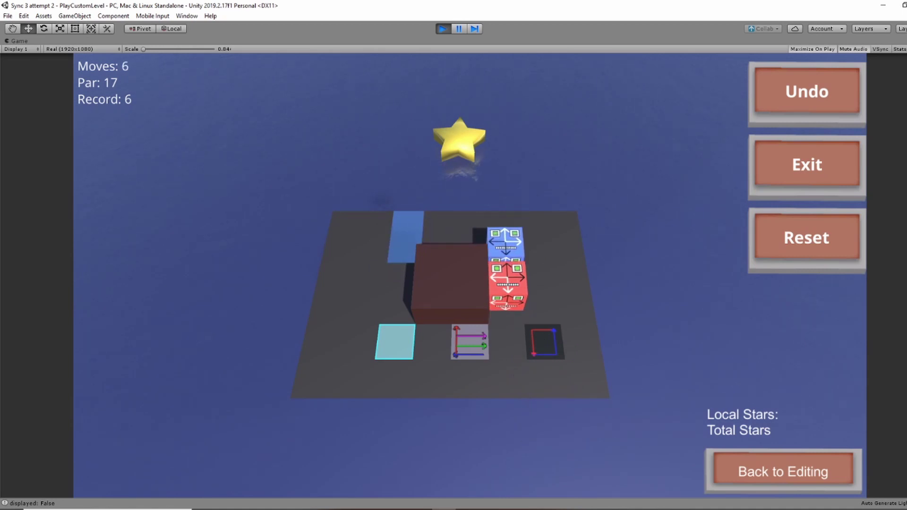
pyautogui.press('r')
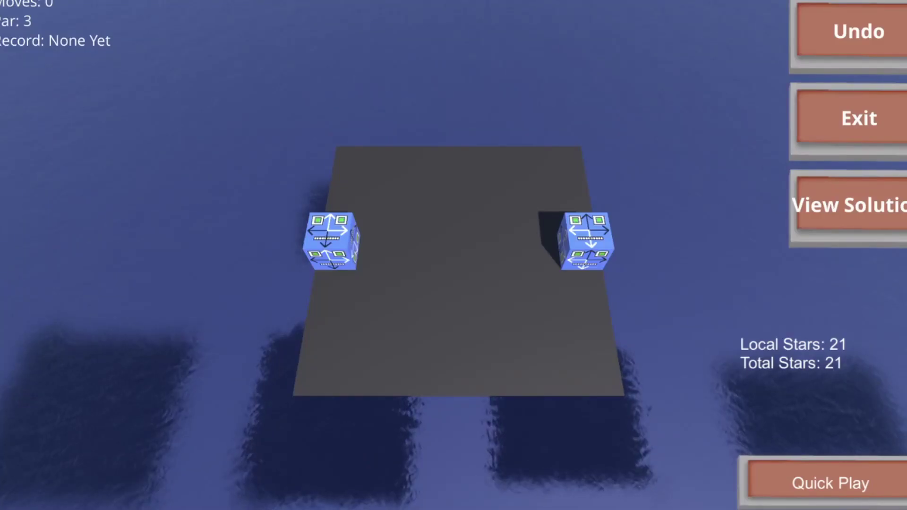
# Solve the par 3 level by bringing the two blue cubes together in the centre column of the platform.
pyautogui.press('Up')
pyautogui.press('Up')
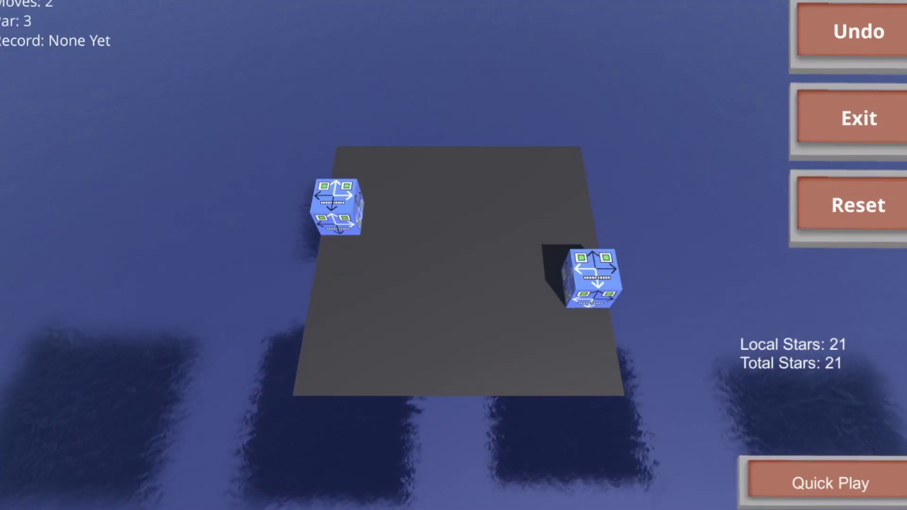
pyautogui.press('Right')
pyautogui.press('Right')
pyautogui.press('Right')
pyautogui.press('Right')
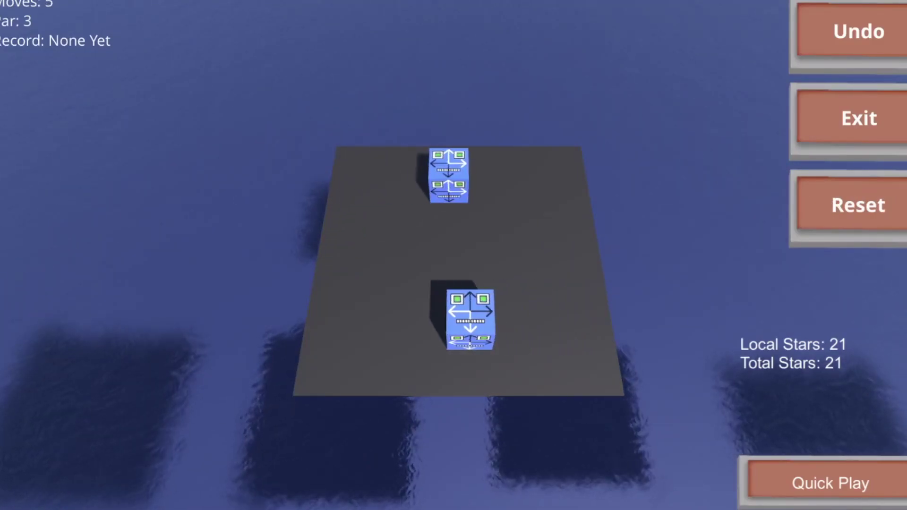
pyautogui.press('Down')
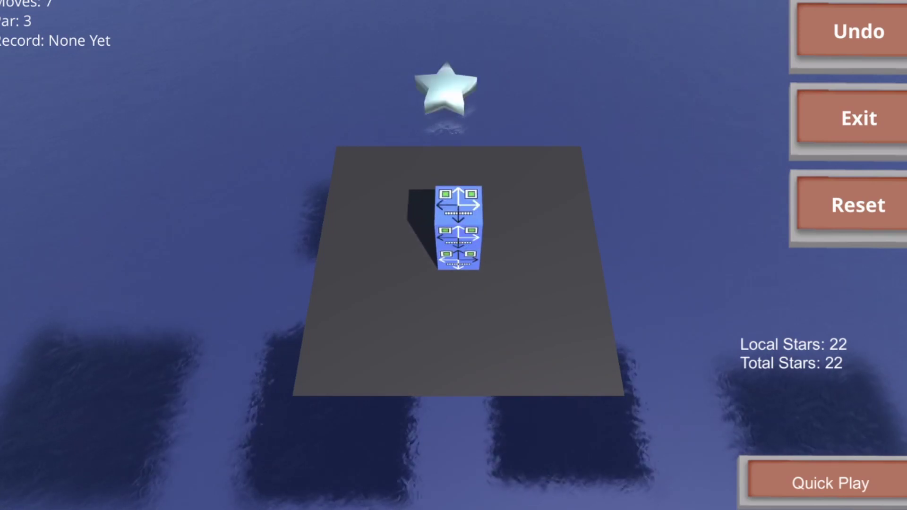
# Browse the level map and open the par 13 level with two red cubes around a small brown block.
pyautogui.press('Up')
pyautogui.press('Right')
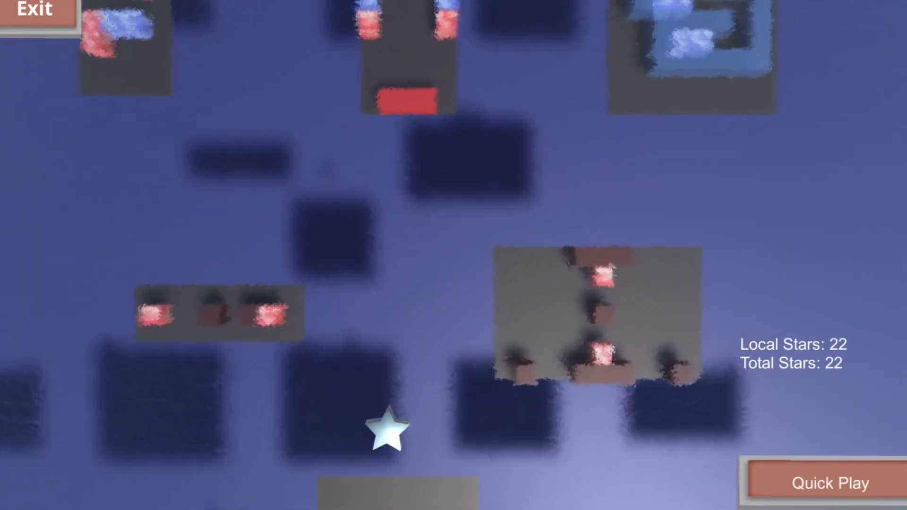
pyautogui.press('Up')
pyautogui.press('Up')
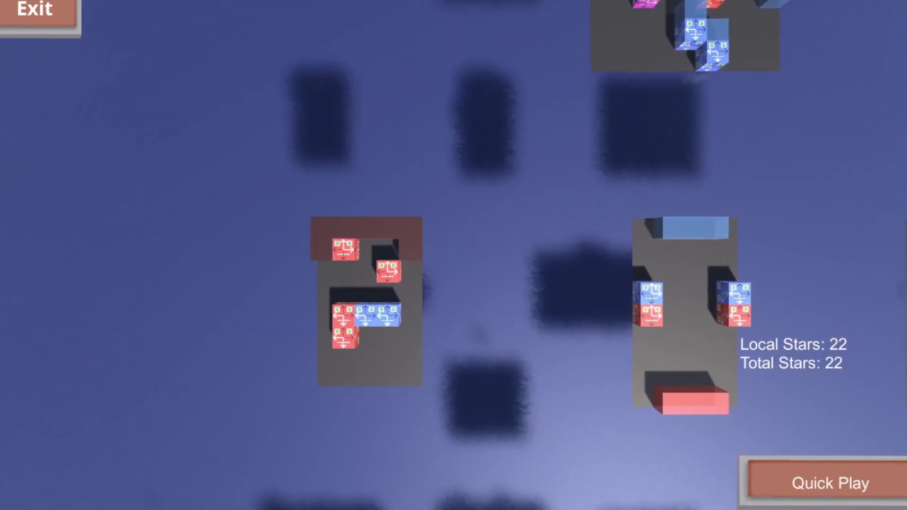
pyautogui.press('Down')
pyautogui.press('Right')
pyautogui.press('Return')
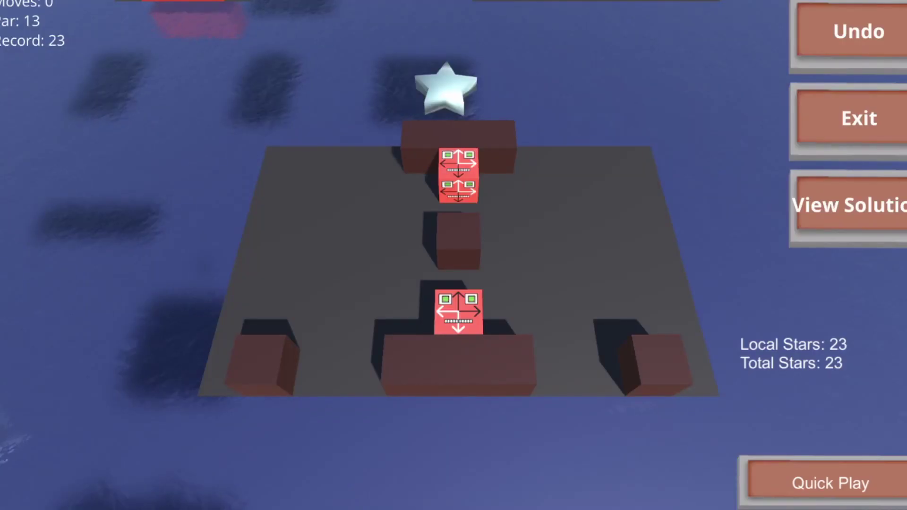
# Move the two red cubes from the back and front of the small brown block to its left and right sides.
pyautogui.press('Down')
pyautogui.press('Right')
pyautogui.press('Down')
pyautogui.press('Up')
pyautogui.press('Left')
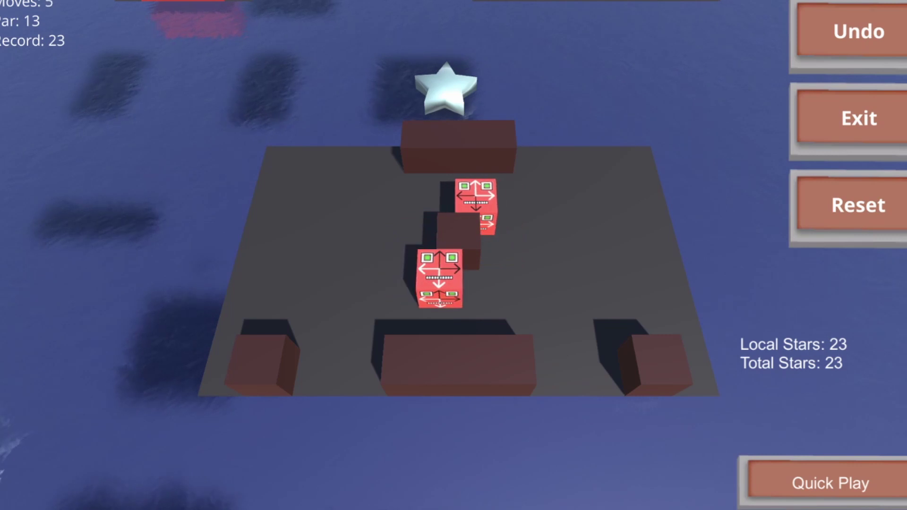
pyautogui.press('Left')
pyautogui.press('Down')
pyautogui.press('Left')
pyautogui.press('Right')
pyautogui.press('Left')
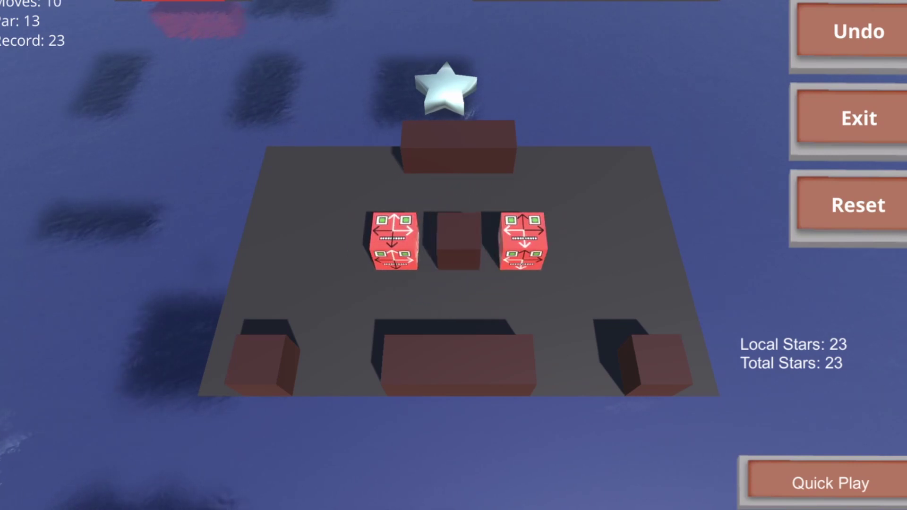
# Separate the two red cubes, sending one to the front-left brown block and the other beside the long back block.
pyautogui.press('Down')
pyautogui.press('Down')
pyautogui.press('Down')
pyautogui.press('Left')
pyautogui.press('Left')
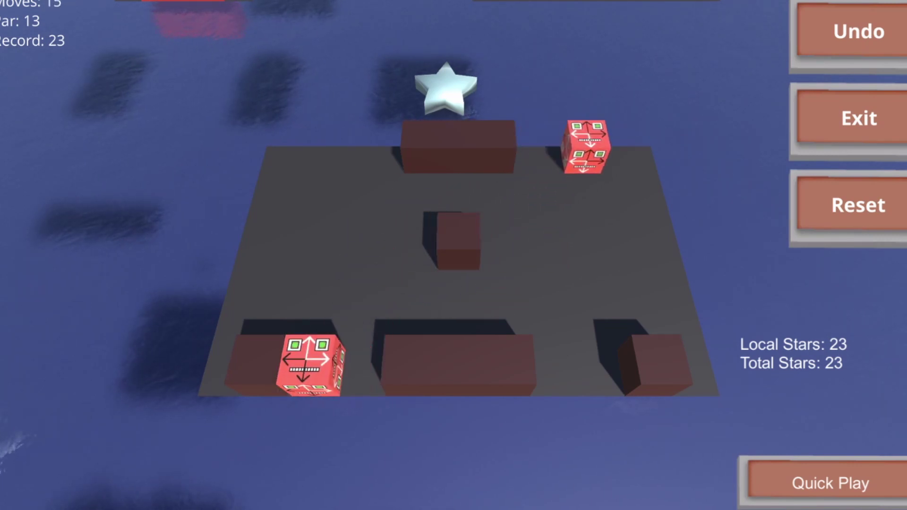
# Bring the two red cubes together on the right side of the small brown block.
pyautogui.press('Left')
pyautogui.press('Up')
pyautogui.press('Up')
pyautogui.press('Right')
pyautogui.press('Right')
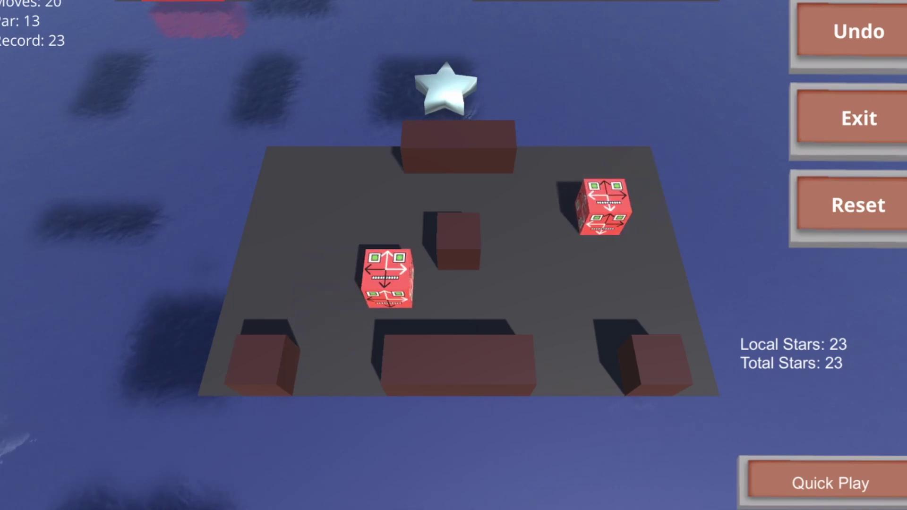
pyautogui.press('Right')
pyautogui.press('Right')
pyautogui.press('Up')
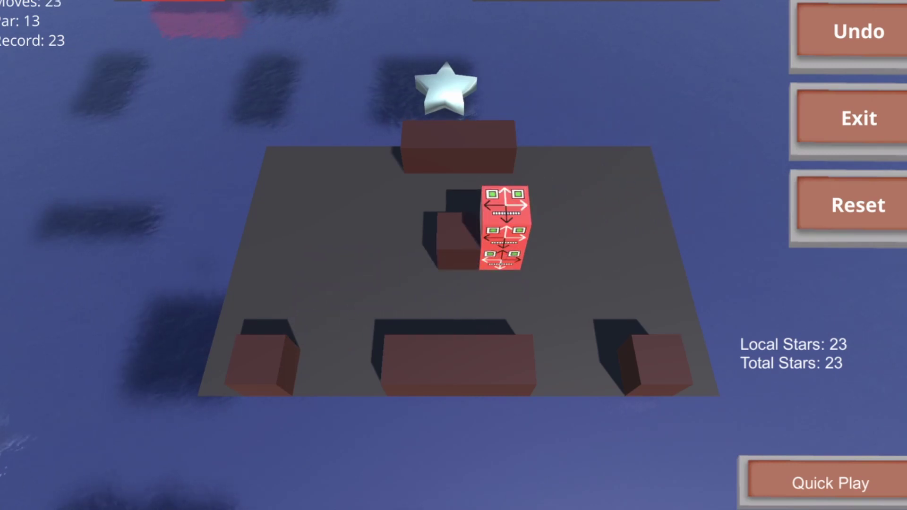
# Solve the par 5 level by moving the cubes through the slots of the T-shaped brown frame.
pyautogui.press('Up')
pyautogui.press('Right')
pyautogui.press('Left')
pyautogui.press('Down')
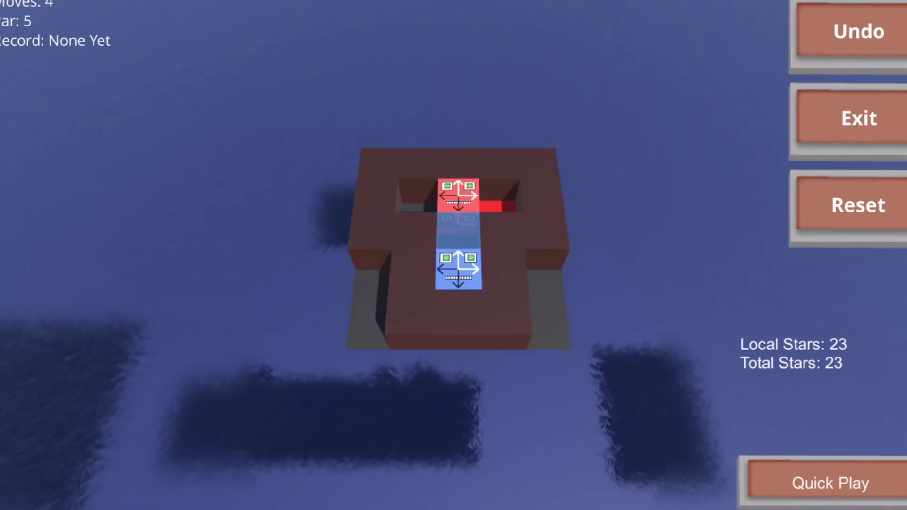
pyautogui.press('Down')
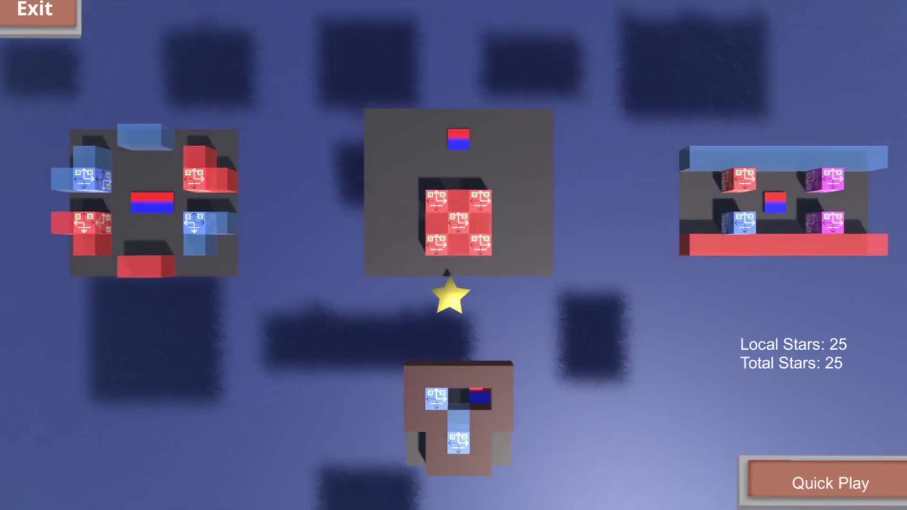
# Browse the level map toward the unsolved red, blue and purple cube levels.
pyautogui.press('Right')
pyautogui.press('Up')
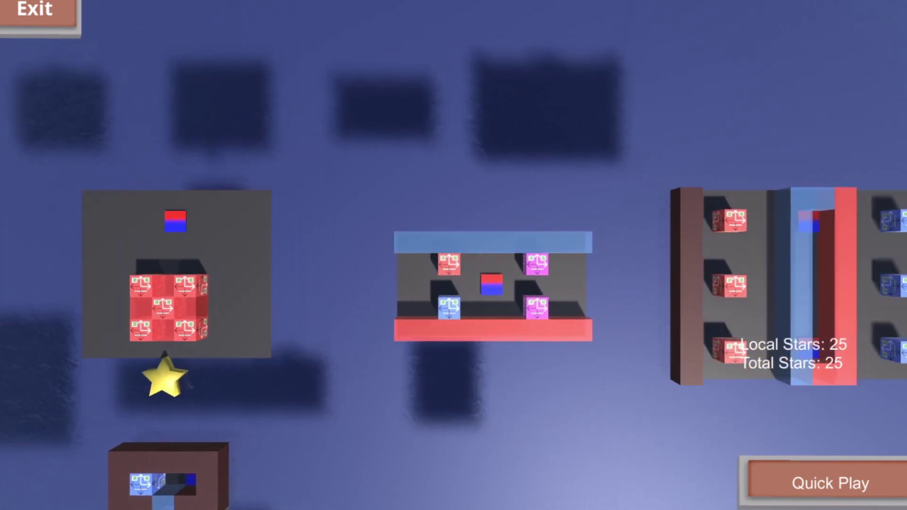
pyautogui.press('Right')
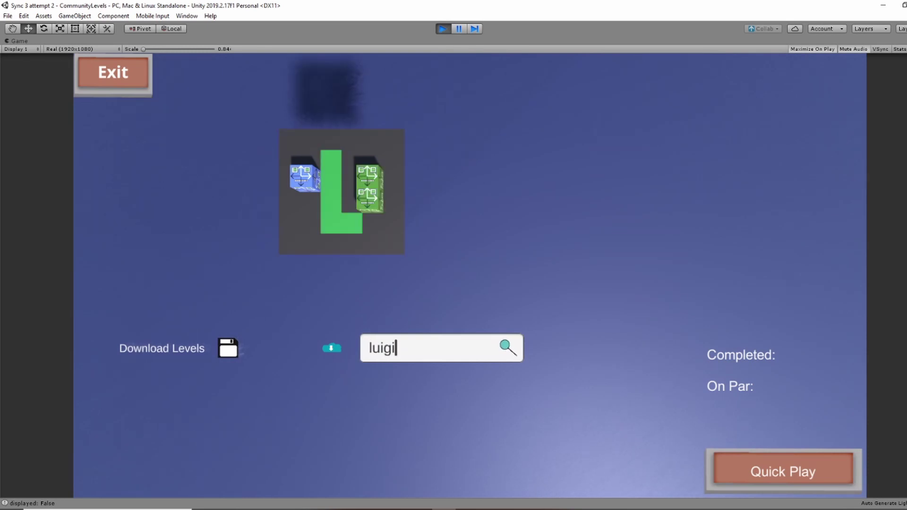
pyautogui.write('aw')
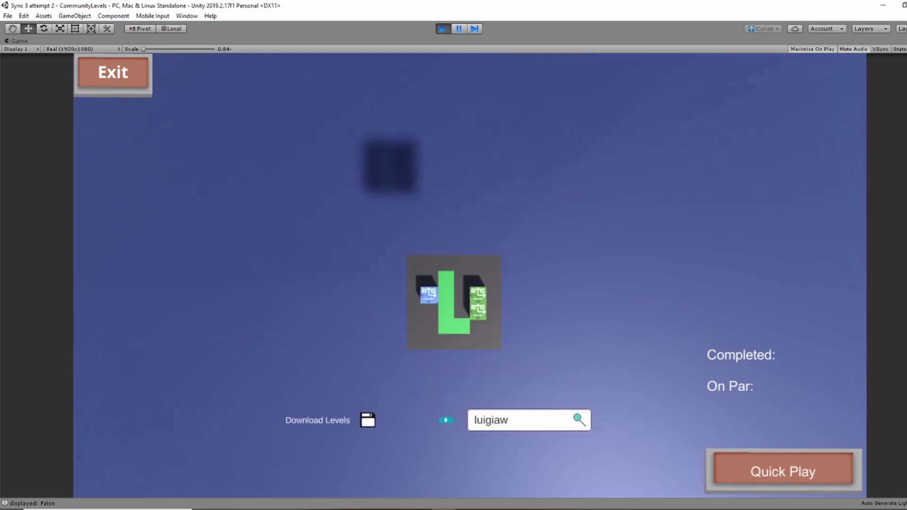
pyautogui.press('Return')
# Try moving the blue and green cubes one tile back and one tile right, and undo both moves.
pyautogui.press('Up')
pyautogui.press('Right')
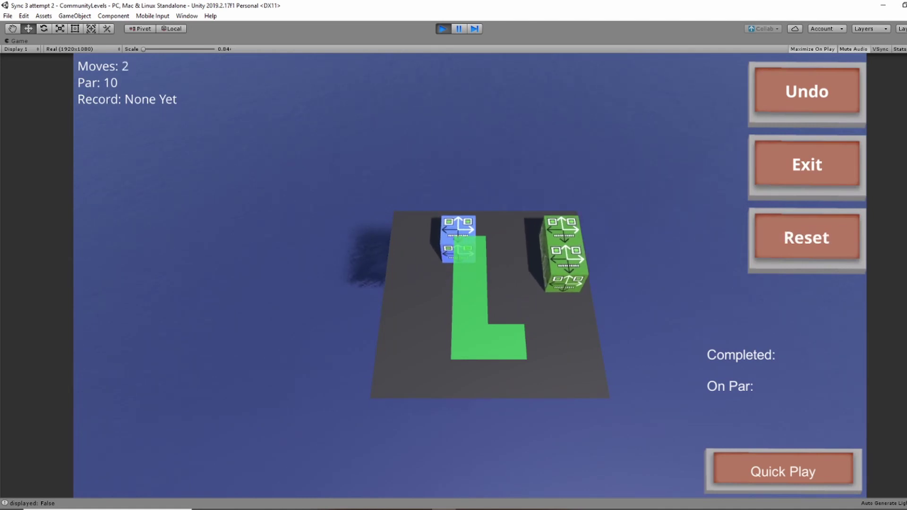
pyautogui.press('z')
pyautogui.press('z')
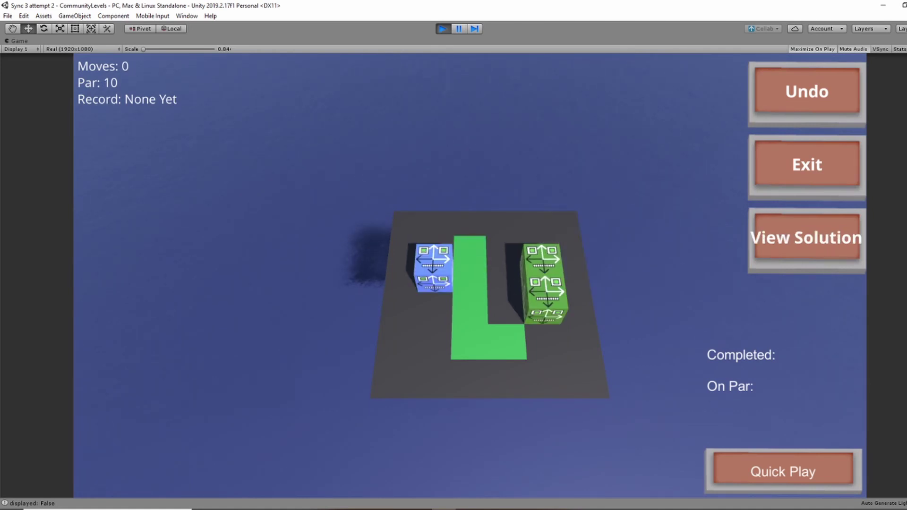
# Solve the par 10 L-shaped level by moving the cubes to the front edge, back up the platform and to the right.
pyautogui.press('Down')
pyautogui.press('Down')
pyautogui.press('Down')
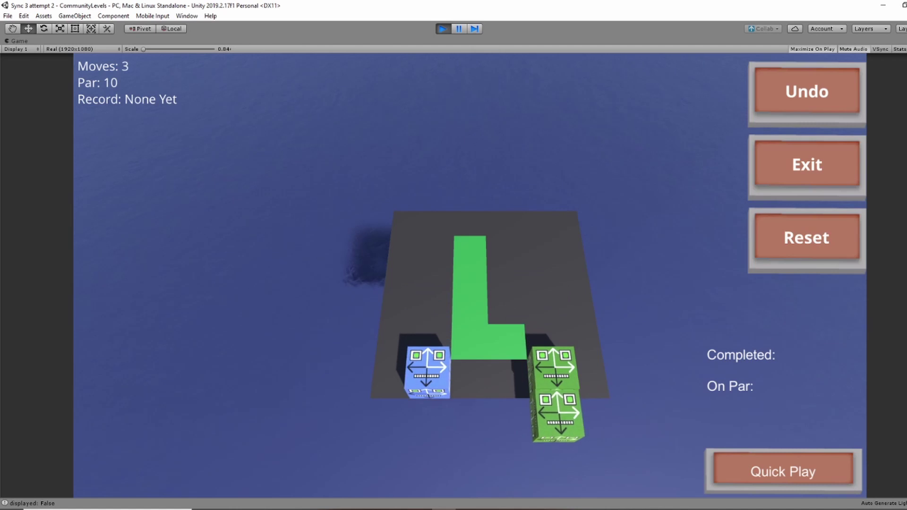
pyautogui.press('Up')
pyautogui.press('Up')
pyautogui.press('Up')
pyautogui.press('Up')
pyautogui.press('Up')
pyautogui.press('Up')
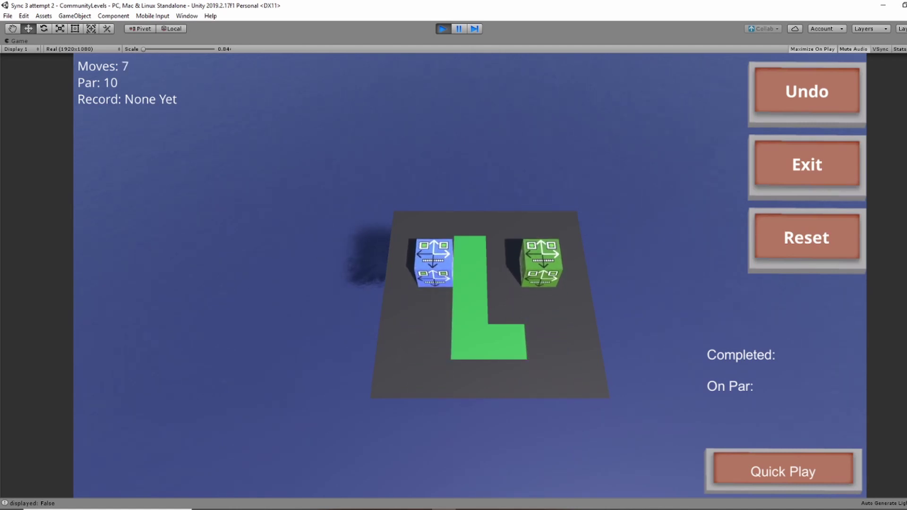
pyautogui.press('Right')
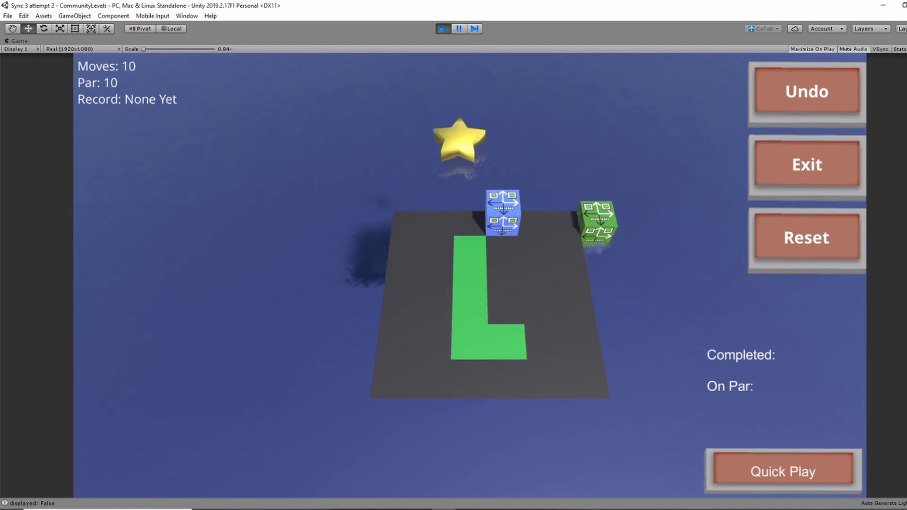